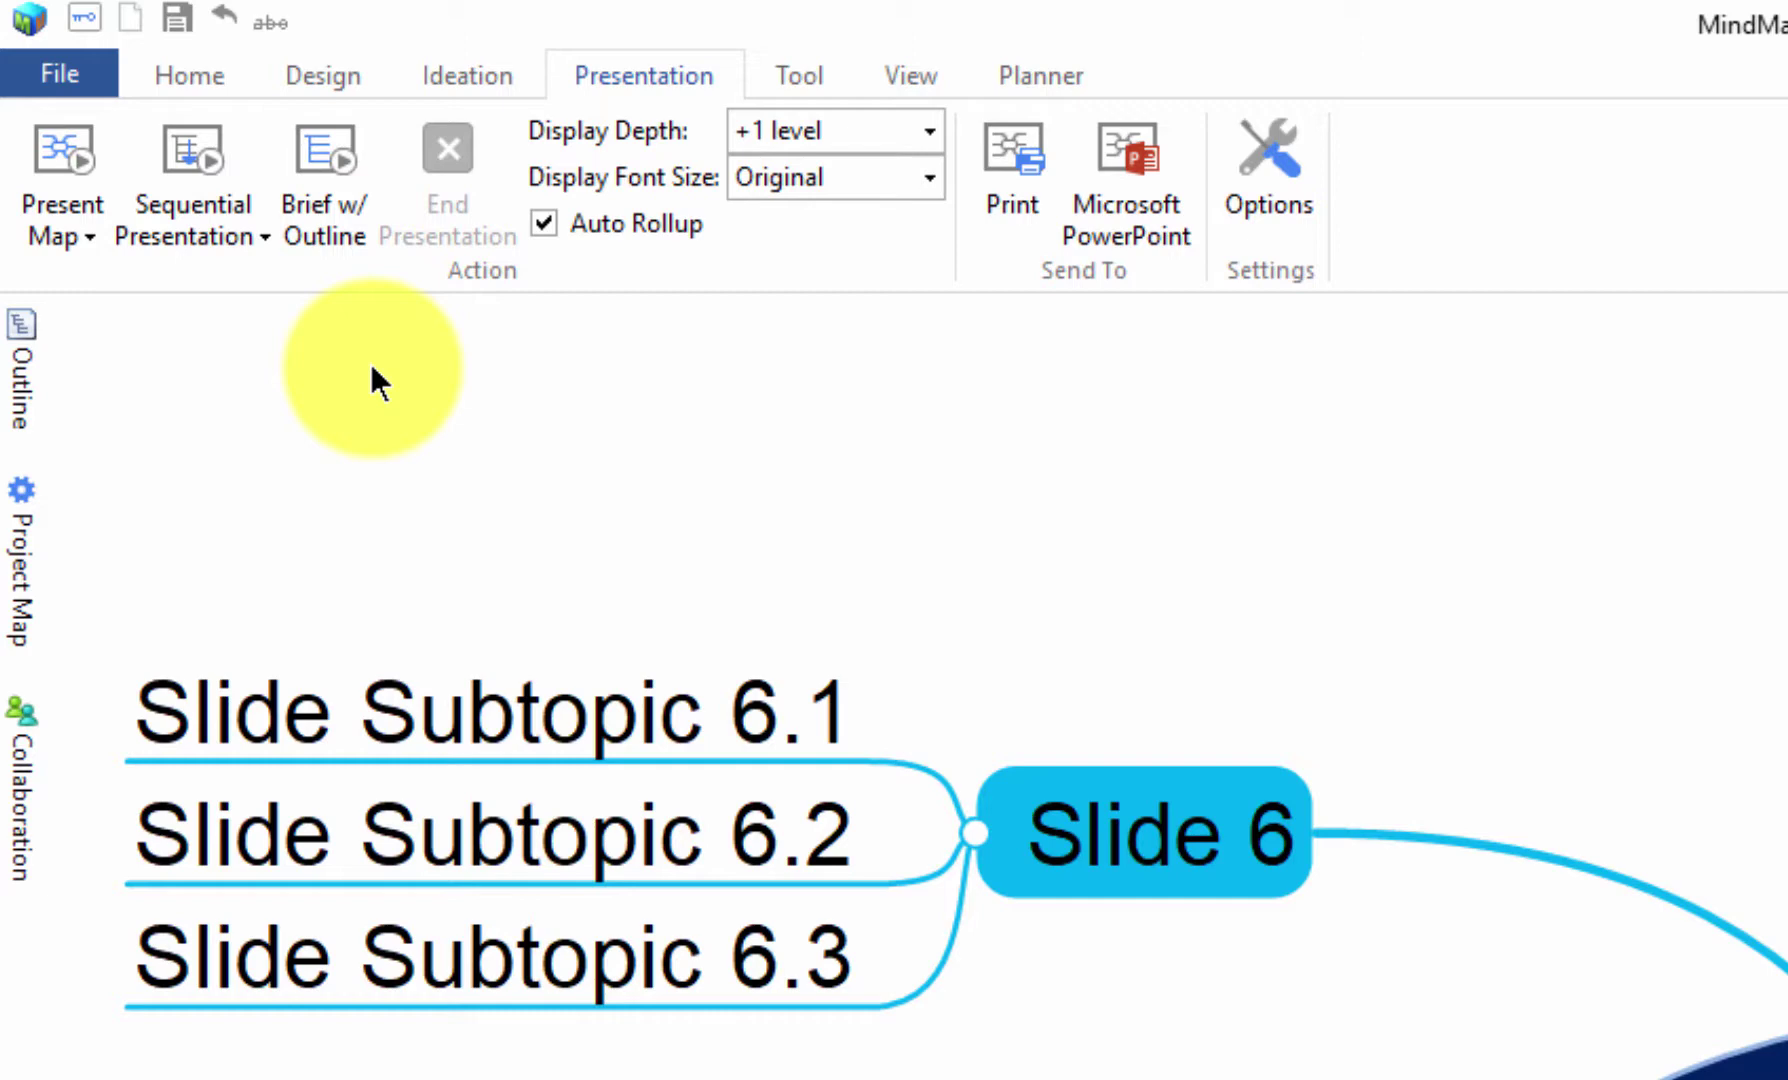
Start Present Map, widen the thumbnail pane, and advance through Slides 1–3 to Slide 4
click(47, 171)
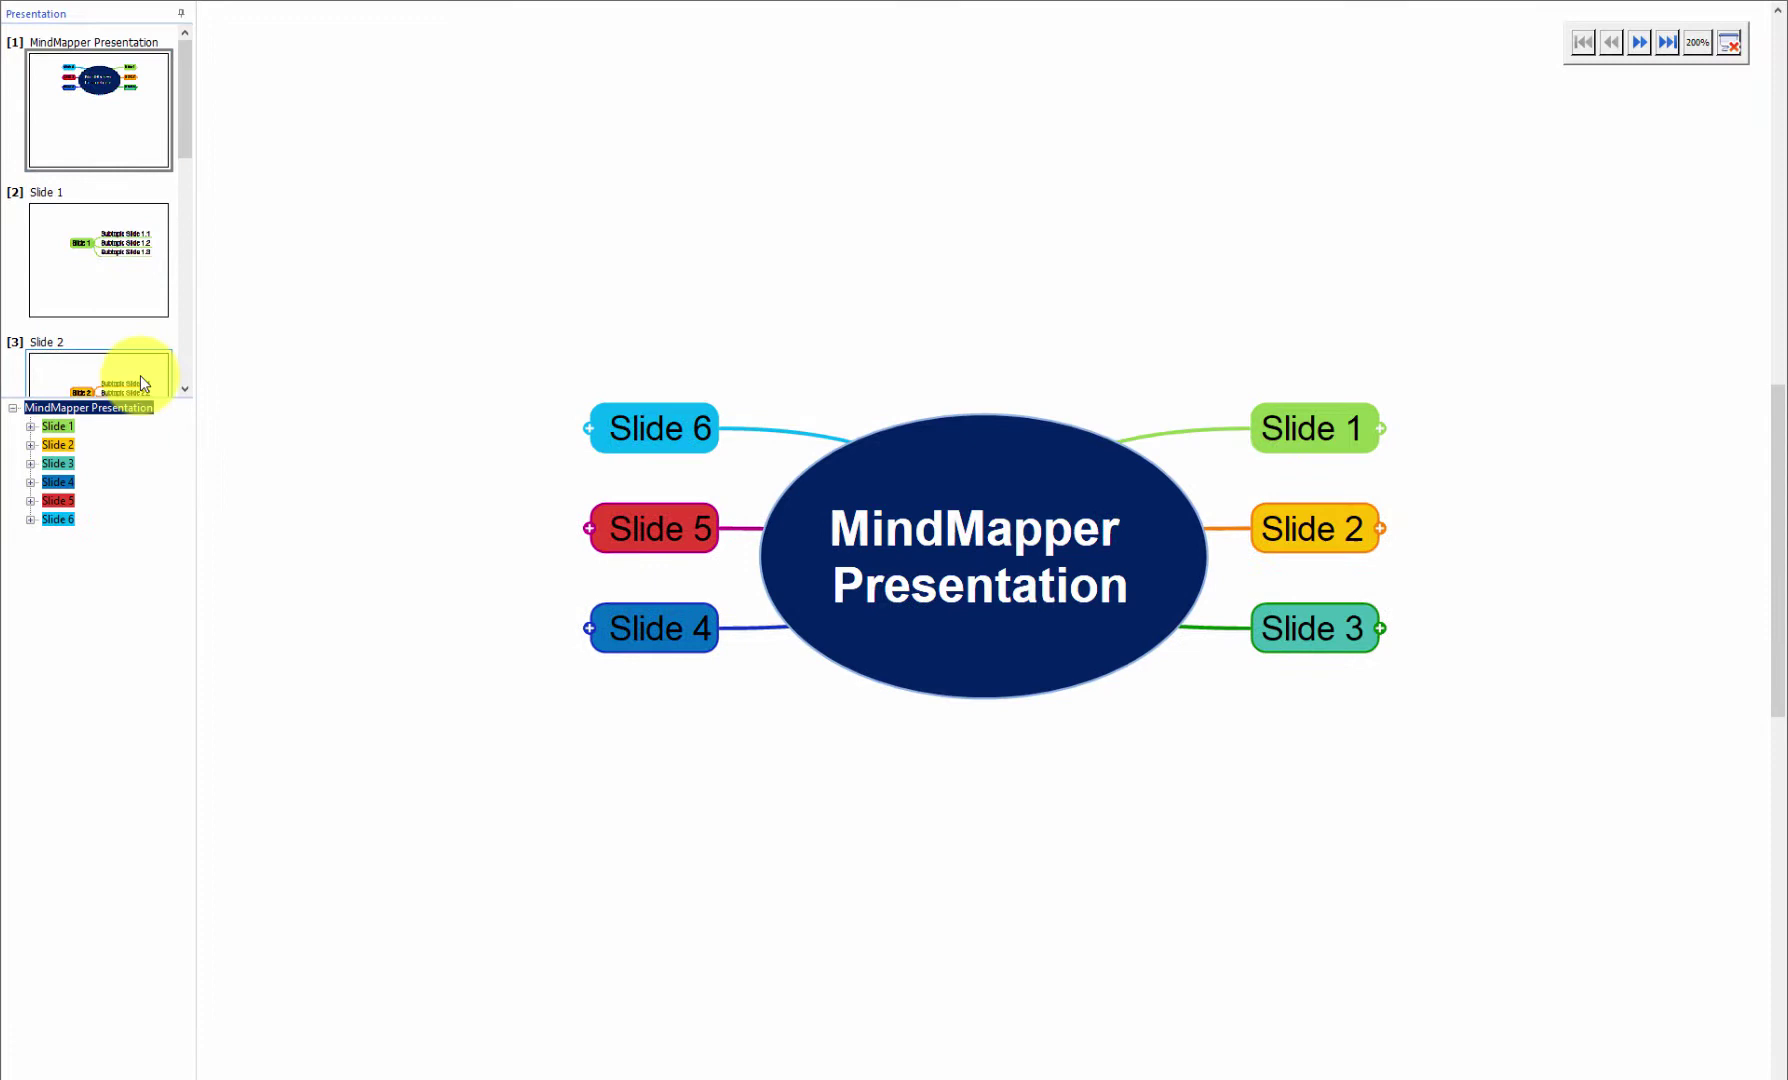
drag(140, 398, 108, 791)
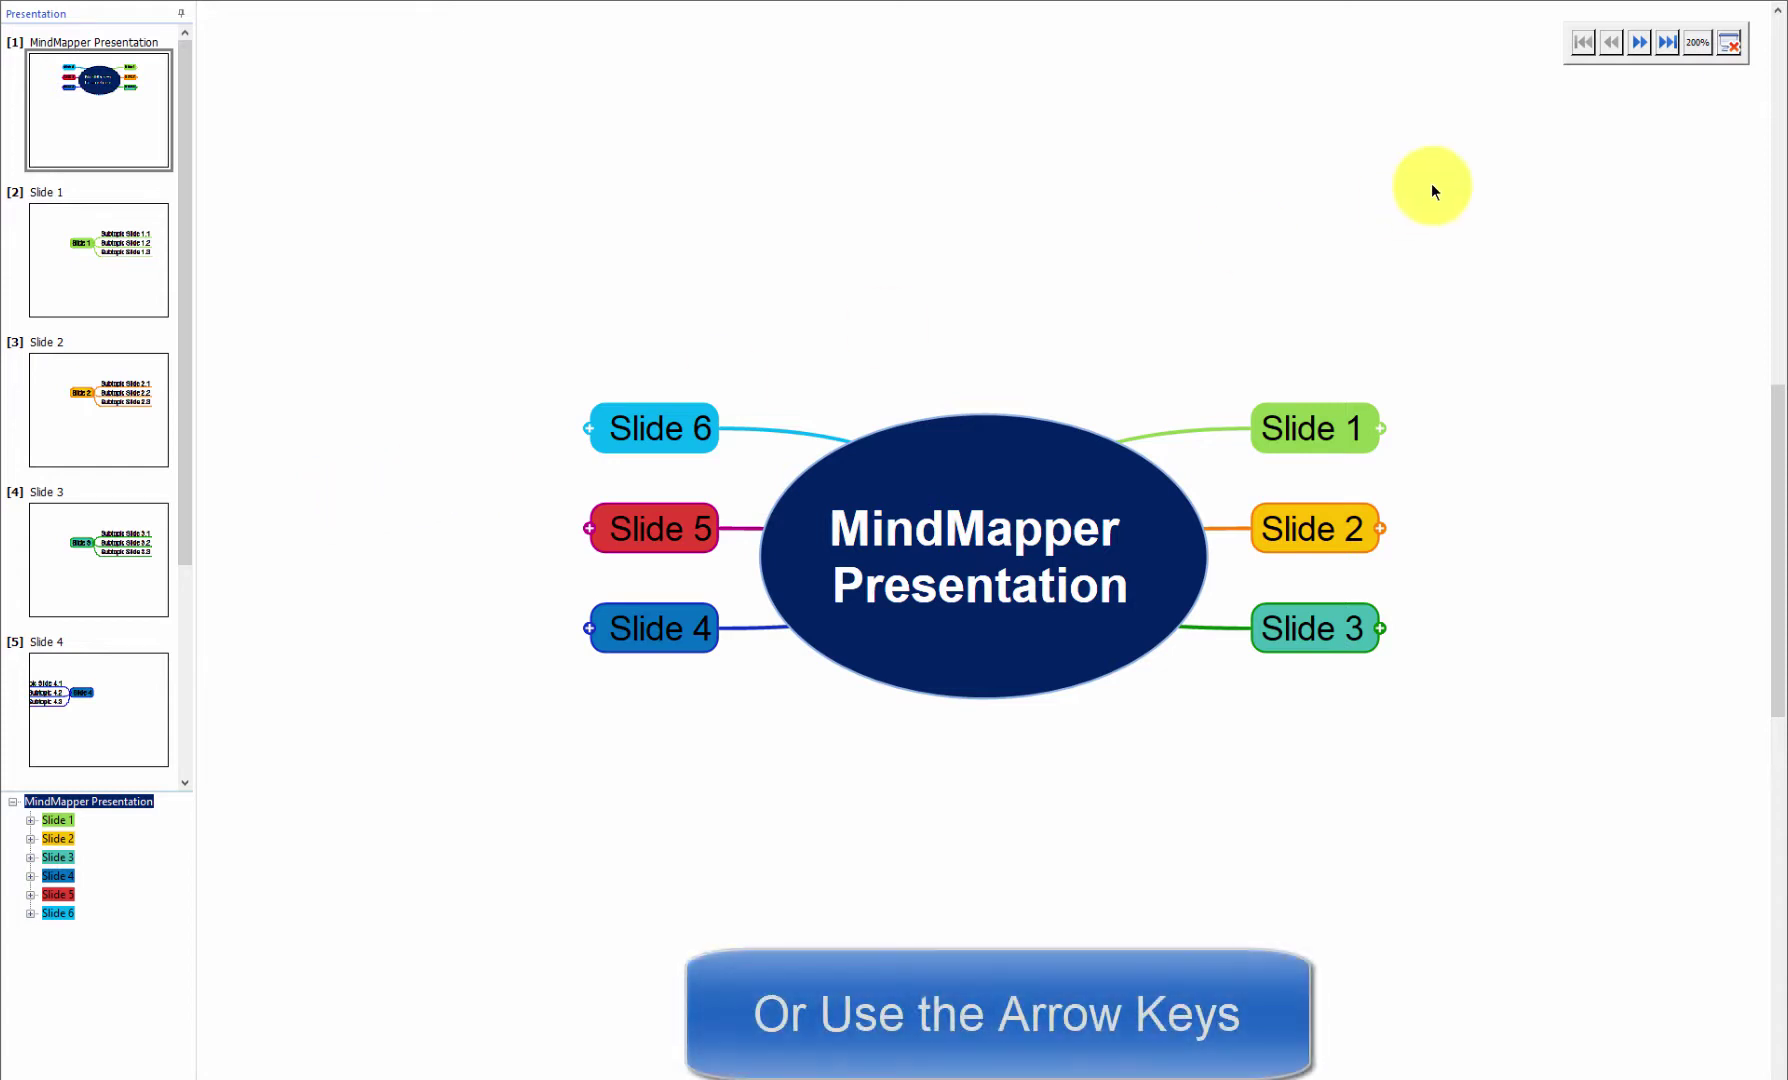
click(1639, 42)
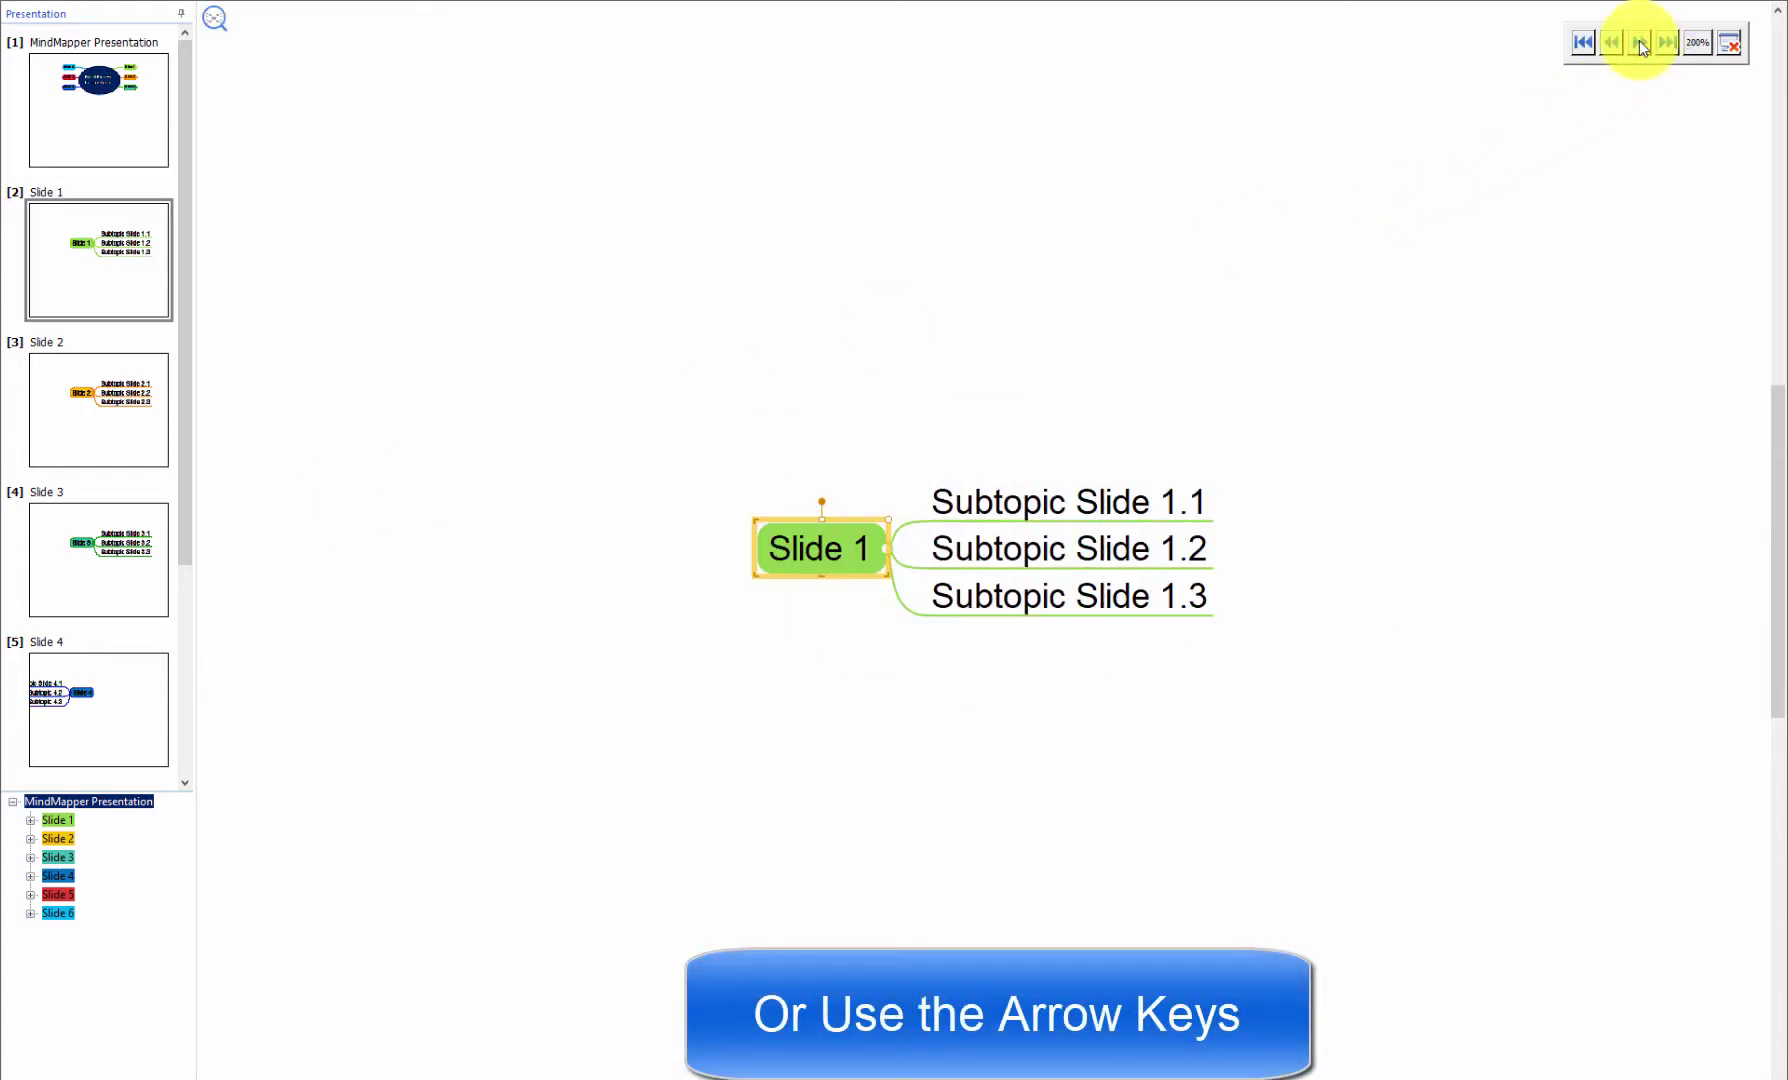
key(Right)
key(Right)
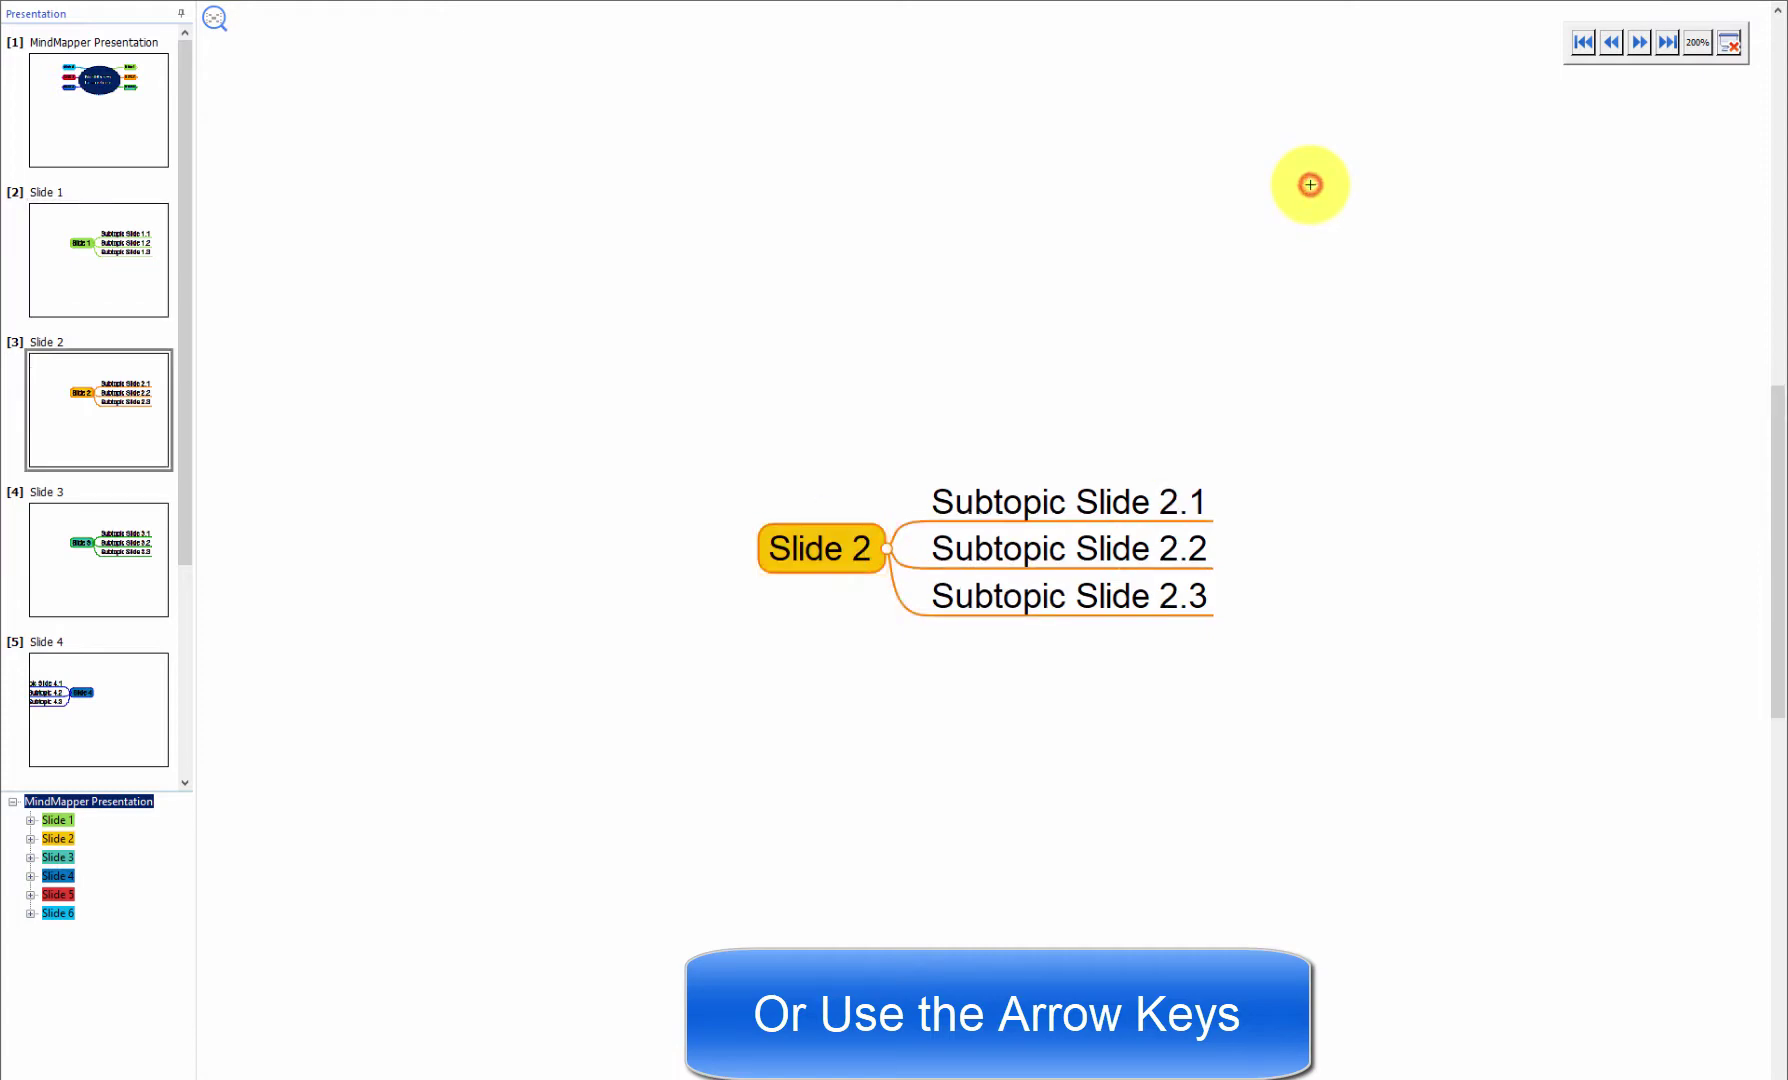
click(139, 712)
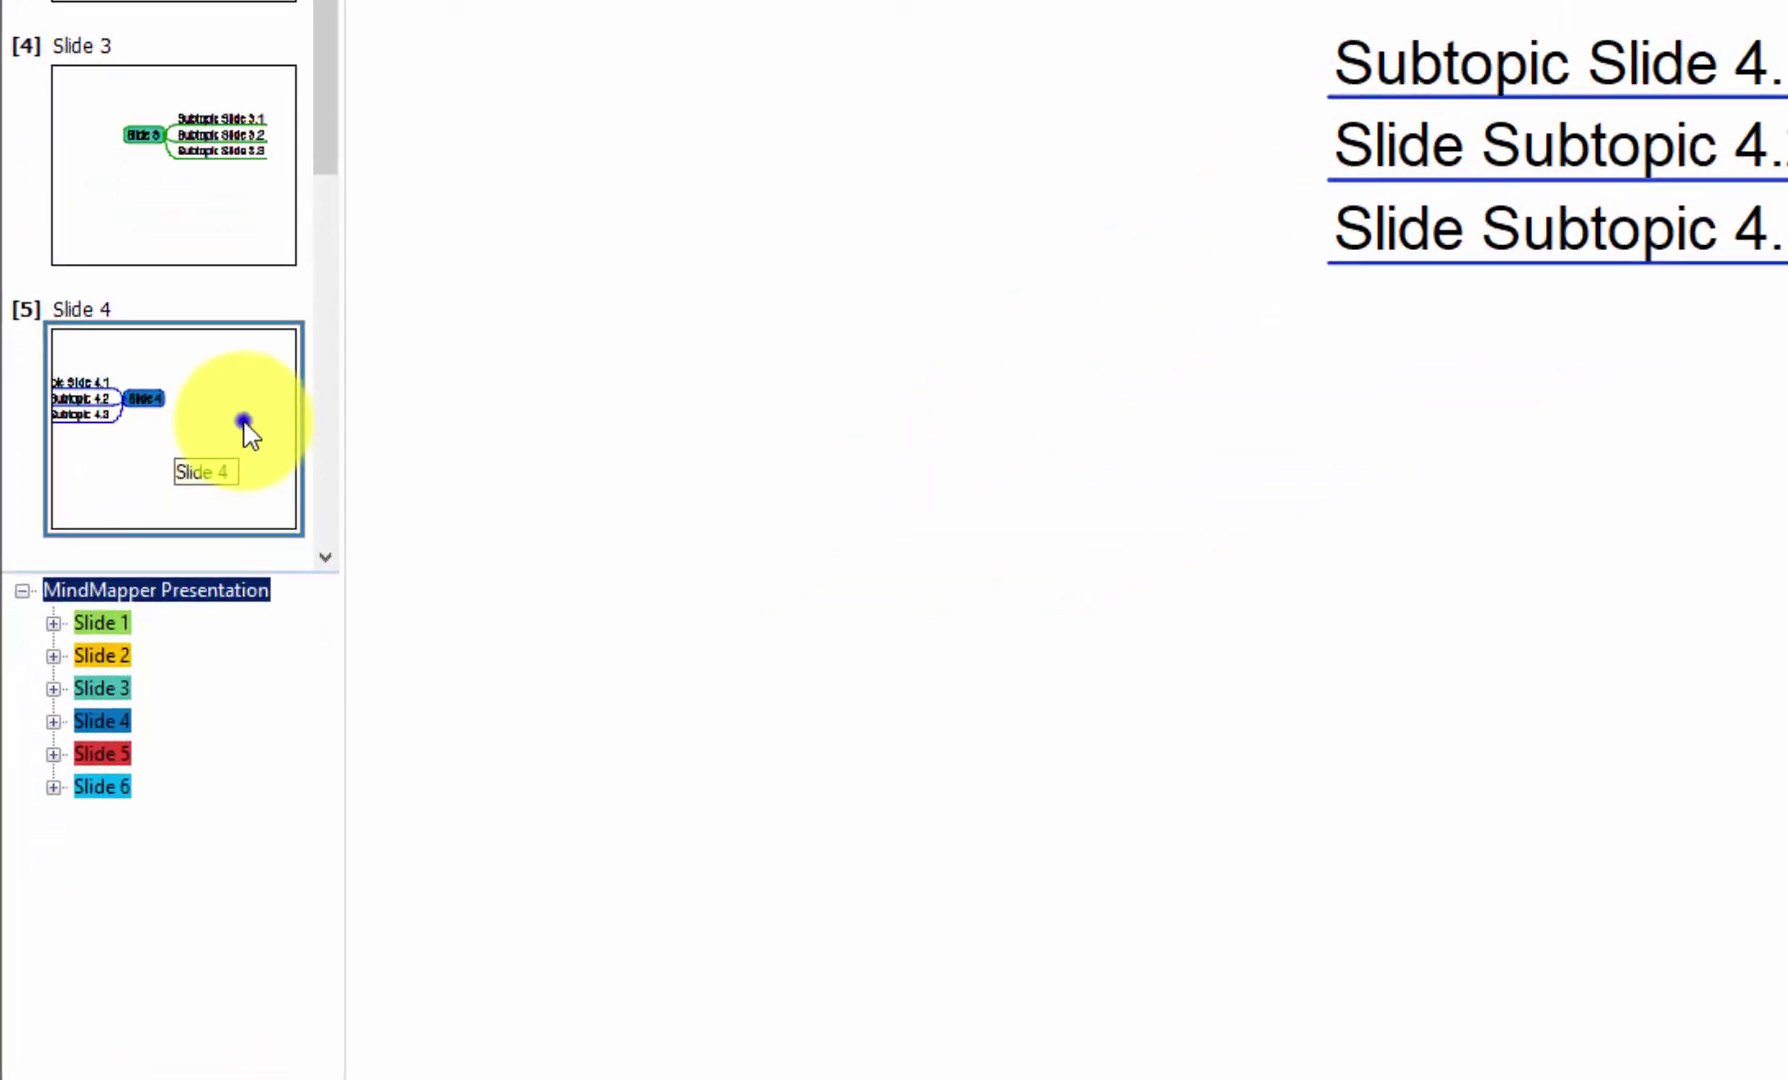
Set the slide thumbnail display to Thumbnail Only, hiding slide titles
right_click(246, 425)
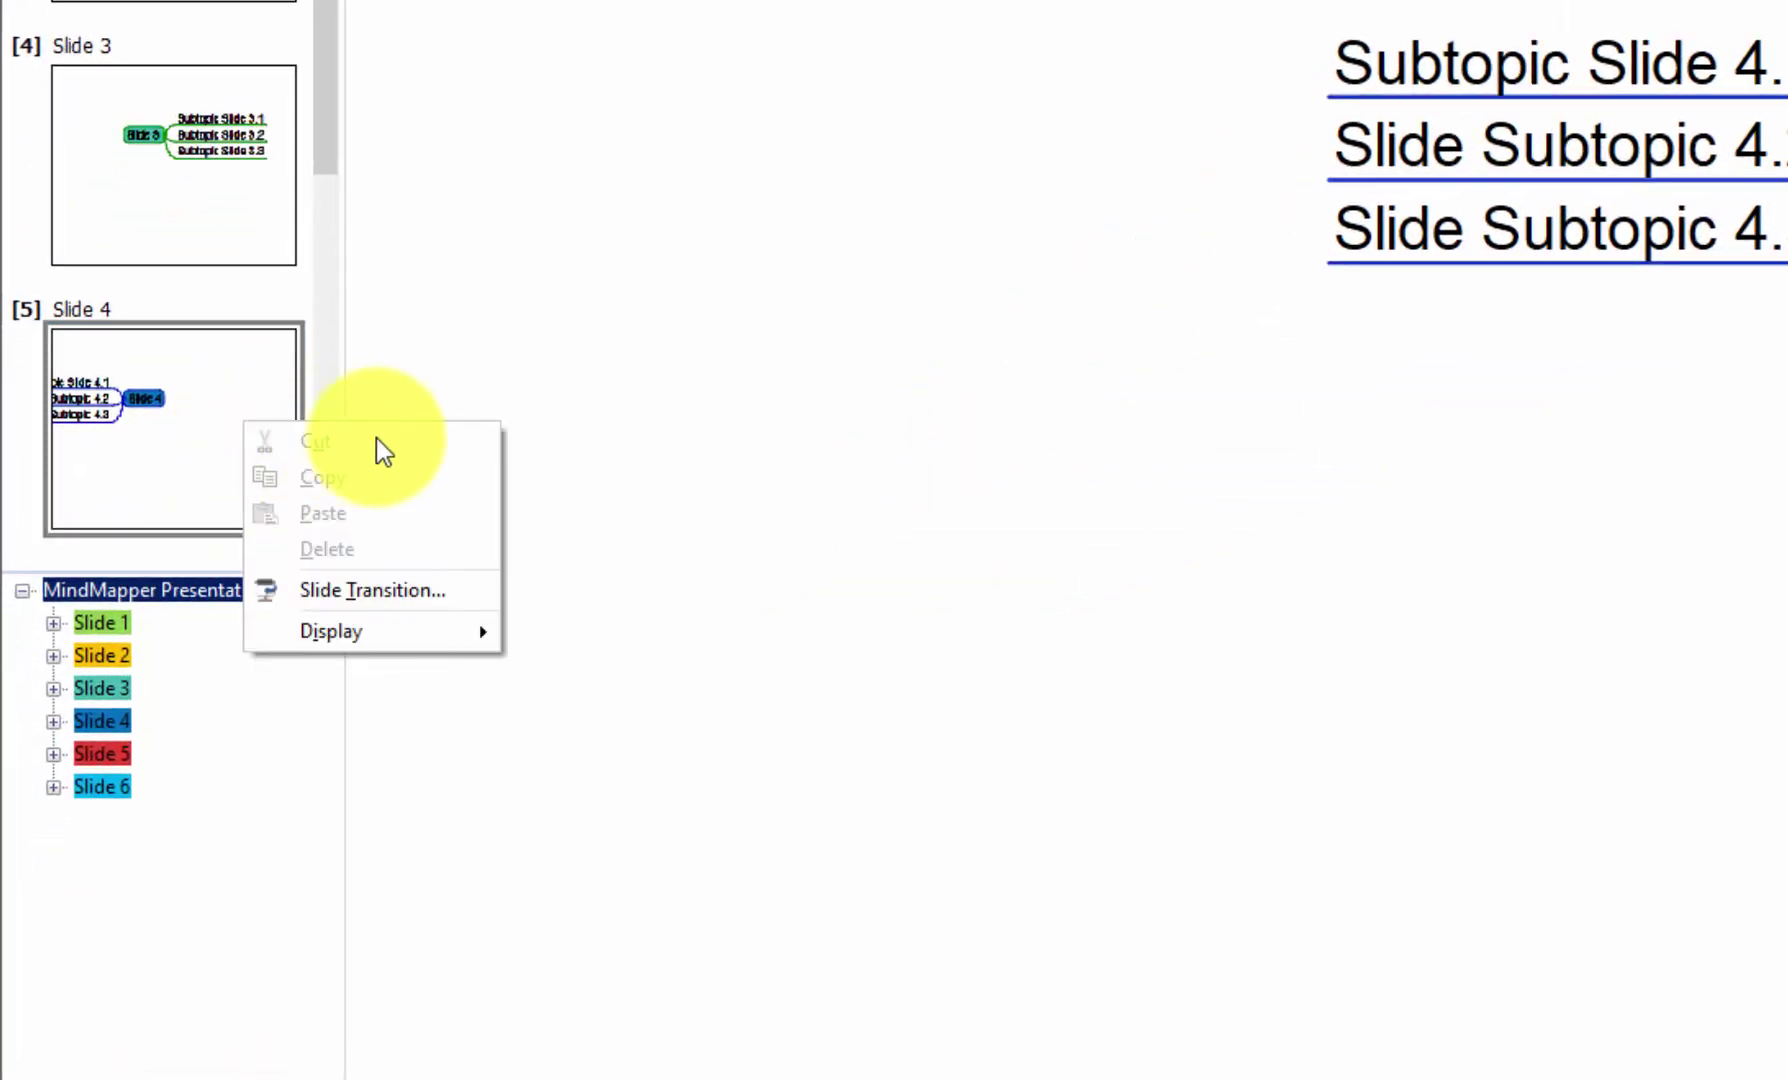
mouse_move(363, 632)
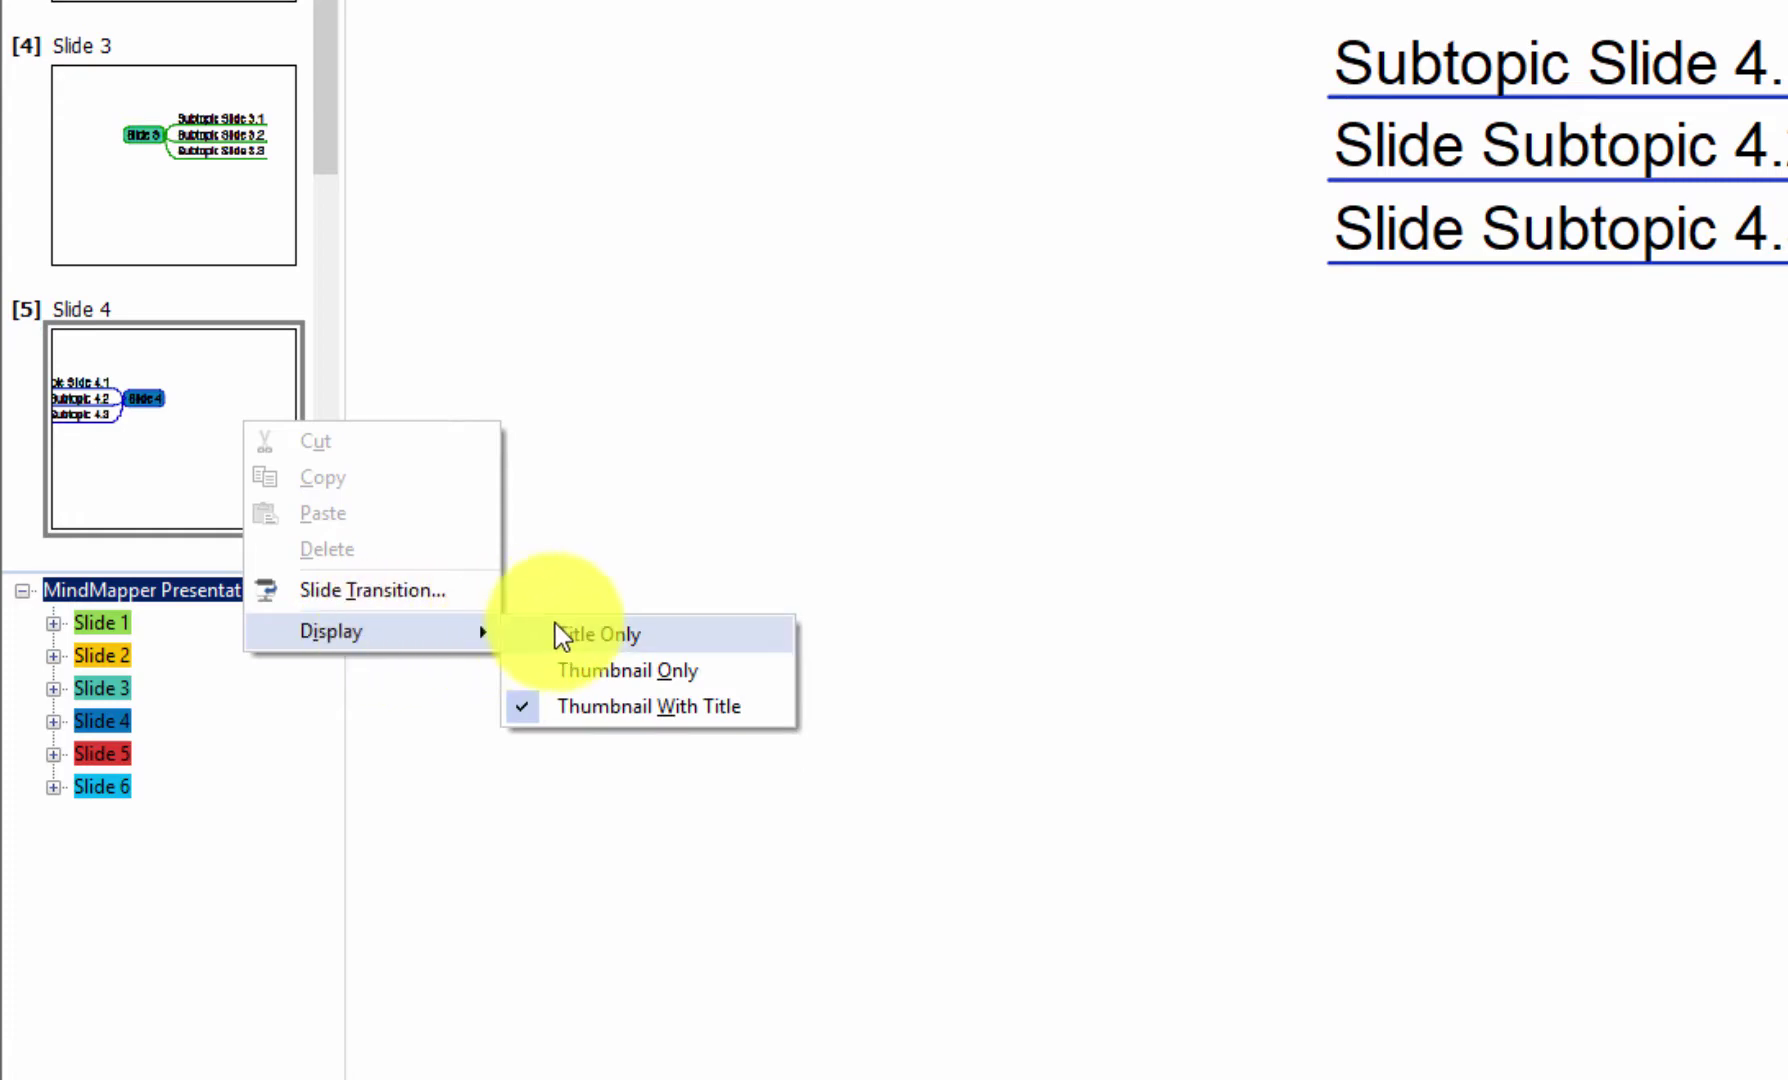
click(561, 675)
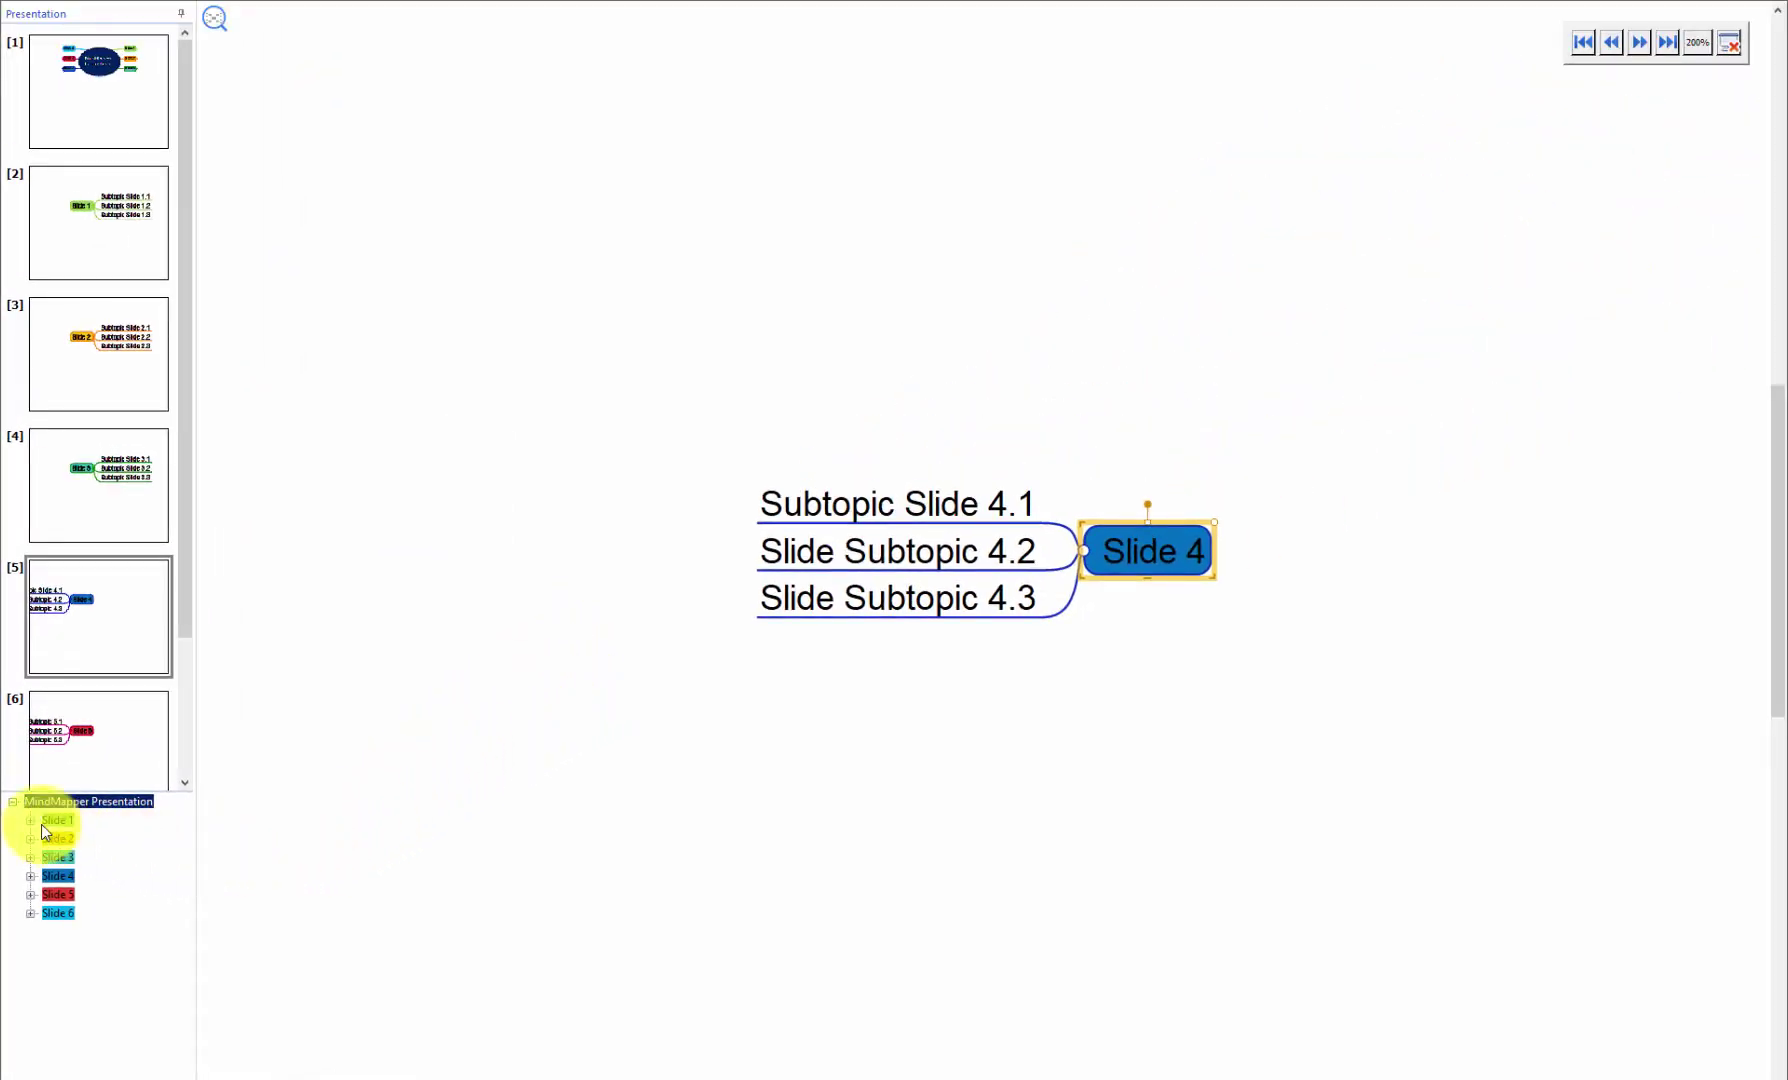
Jump via the outline to Subtopics 1.1 and 1.2, then Slide 2 and Slide 5
click(31, 820)
click(75, 840)
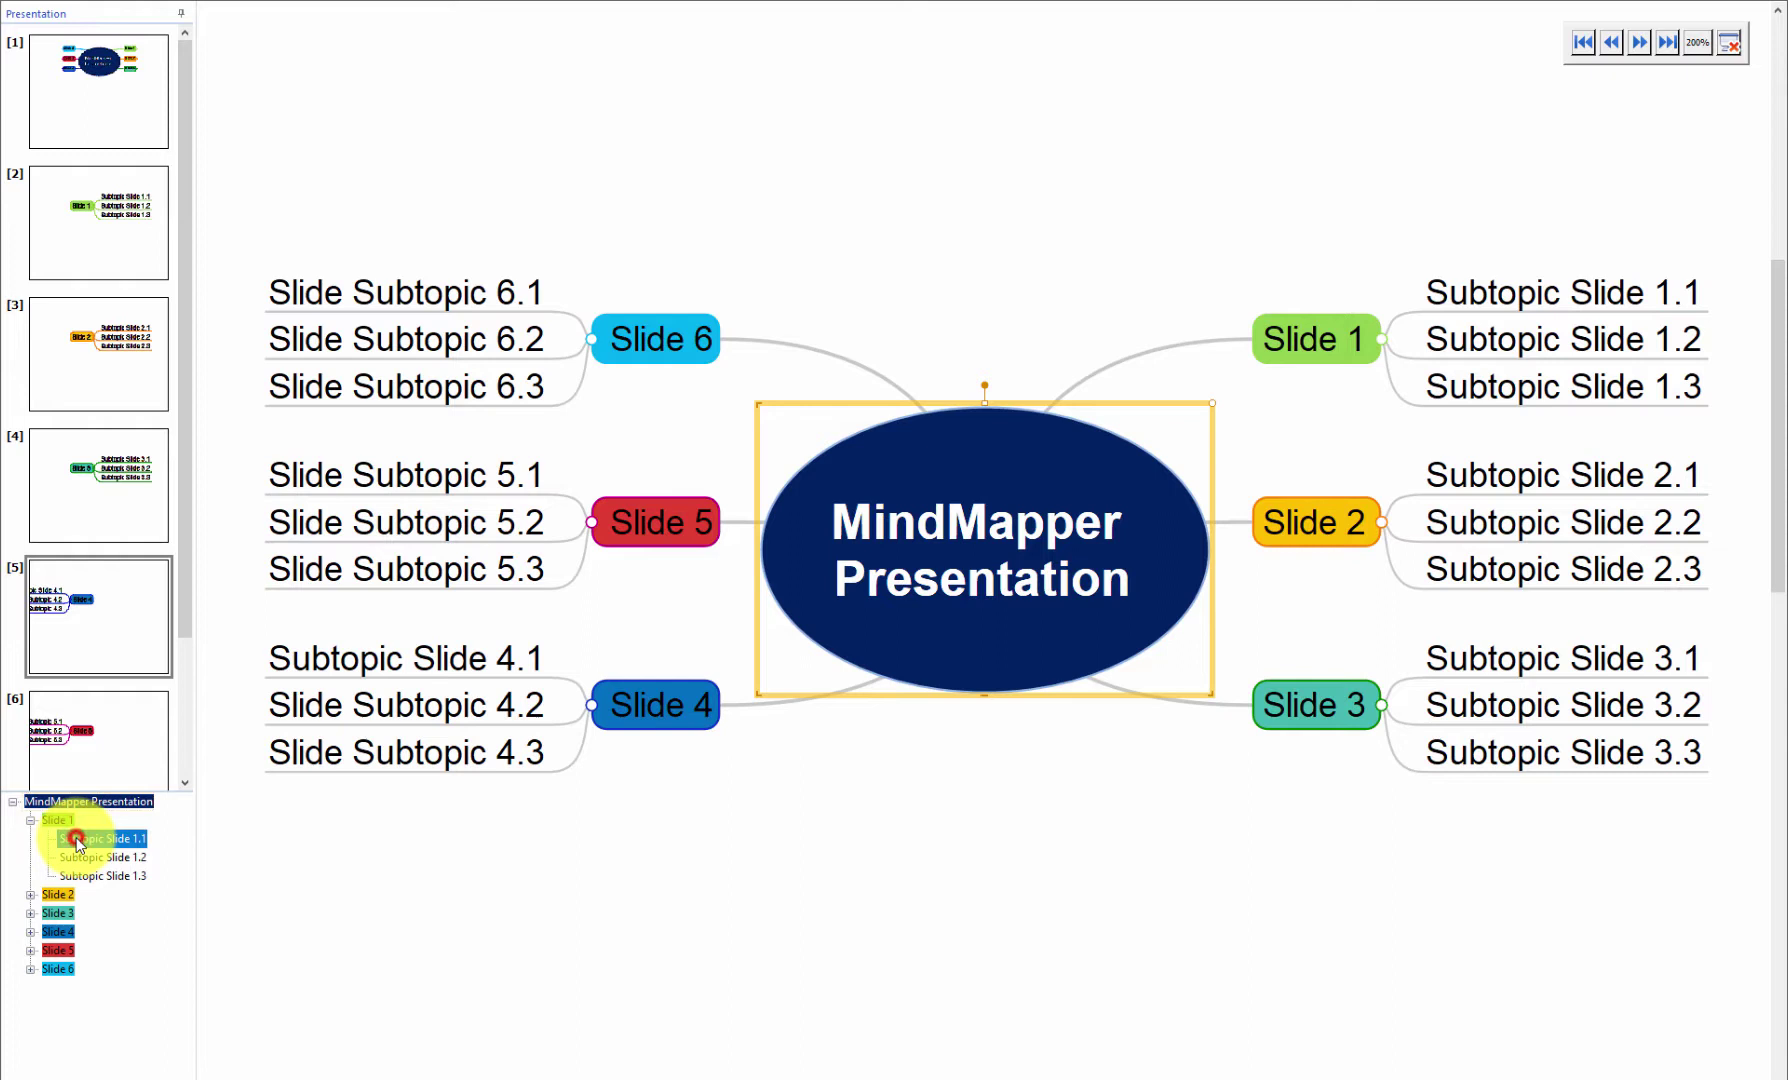
click(75, 856)
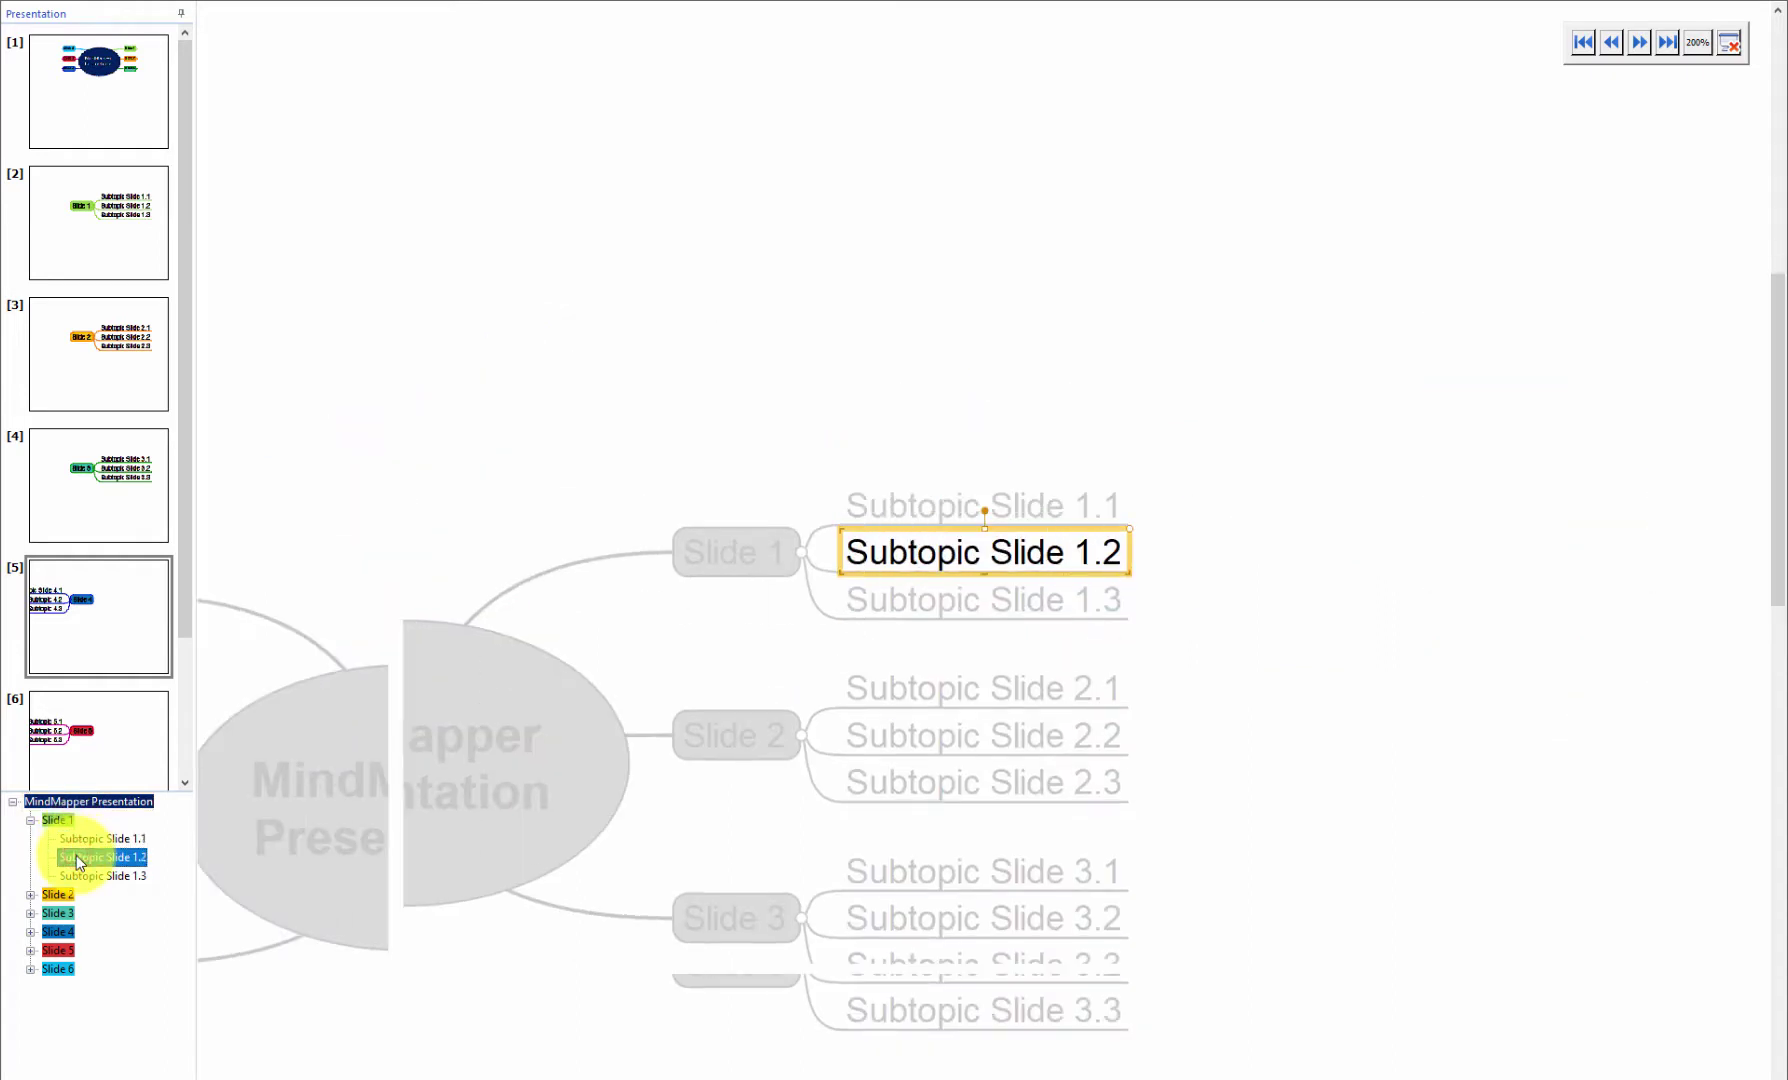
click(66, 894)
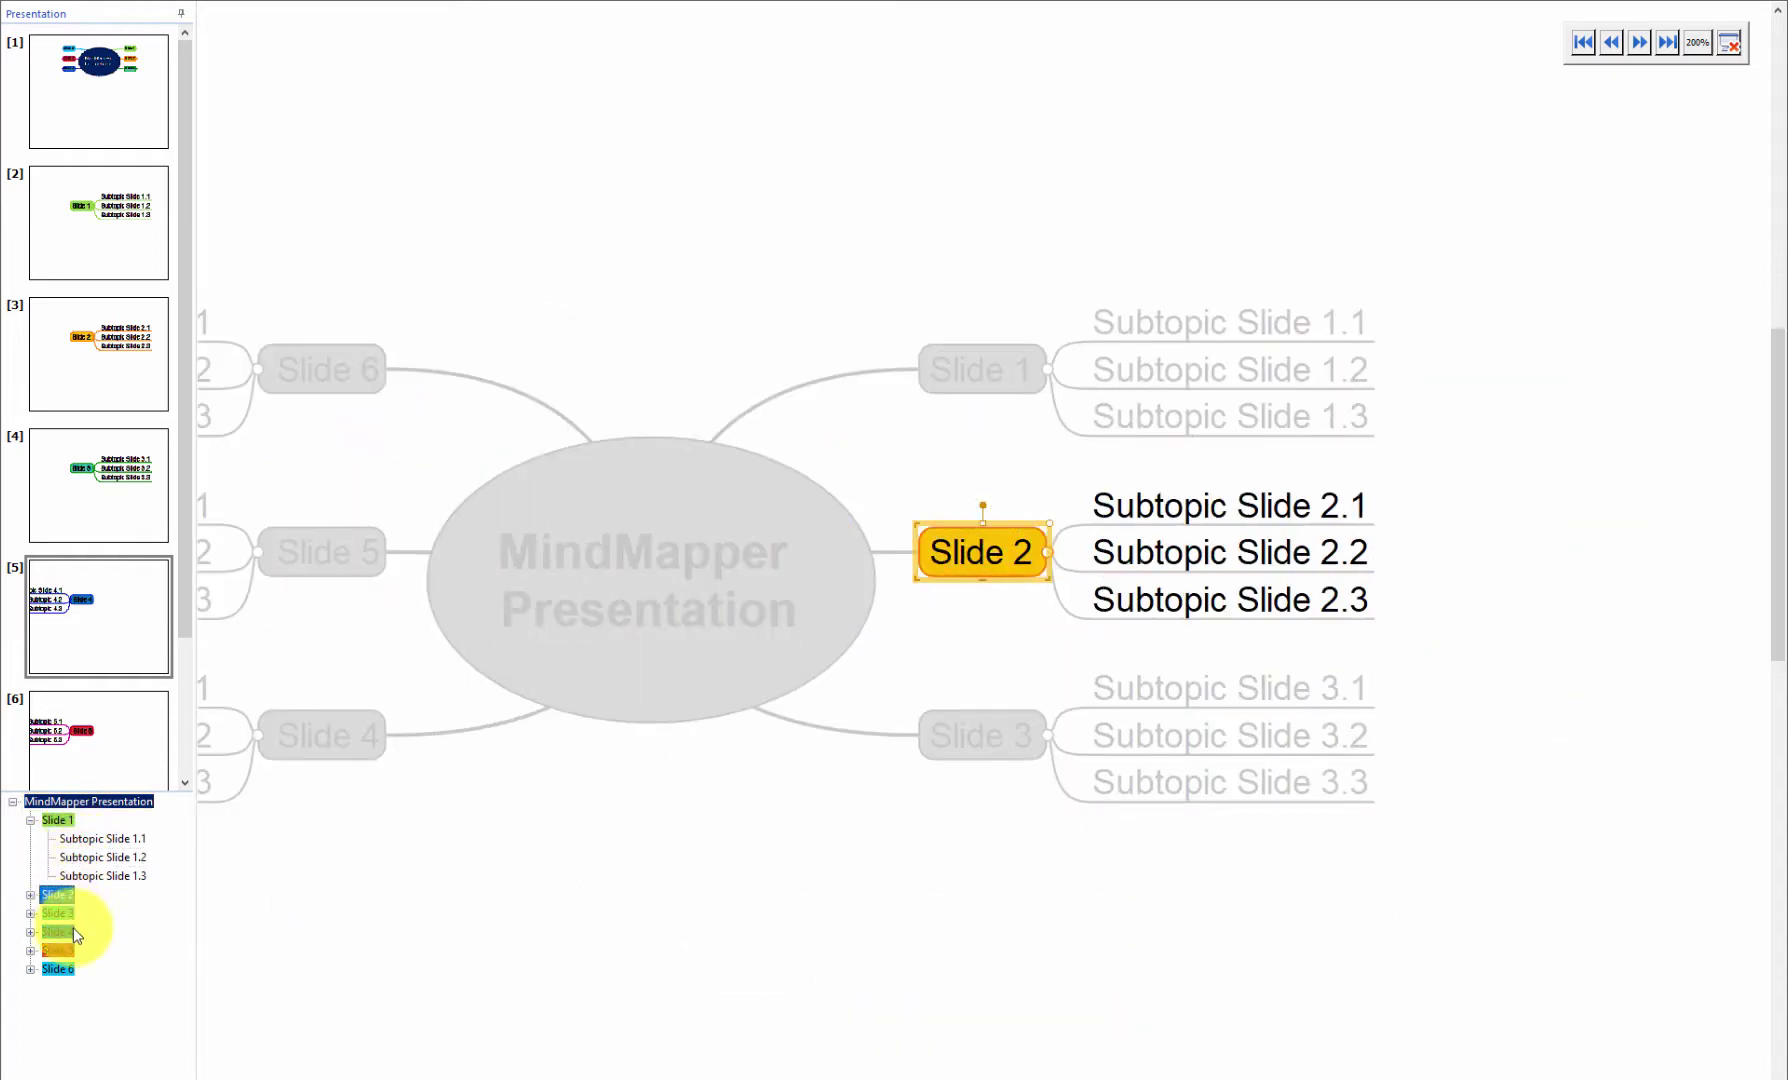
click(68, 948)
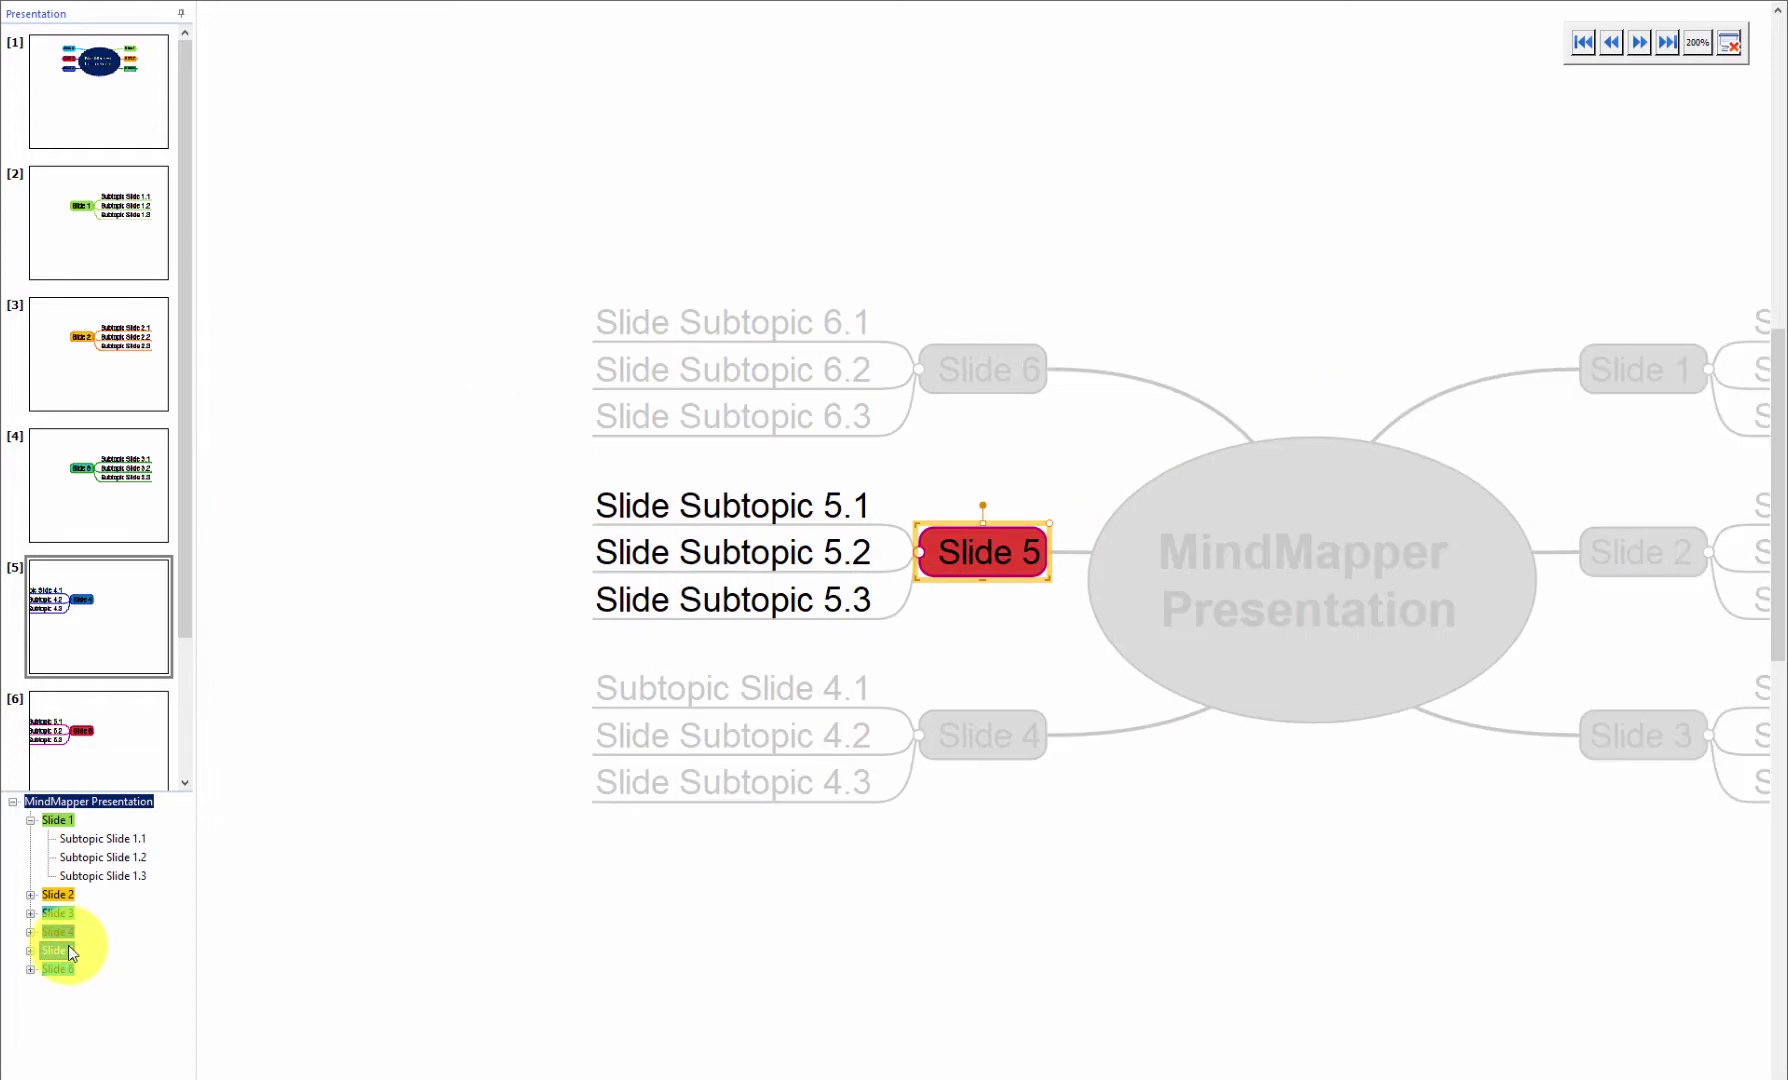
Collapse the slide panel and end the presentation
right_click(131, 530)
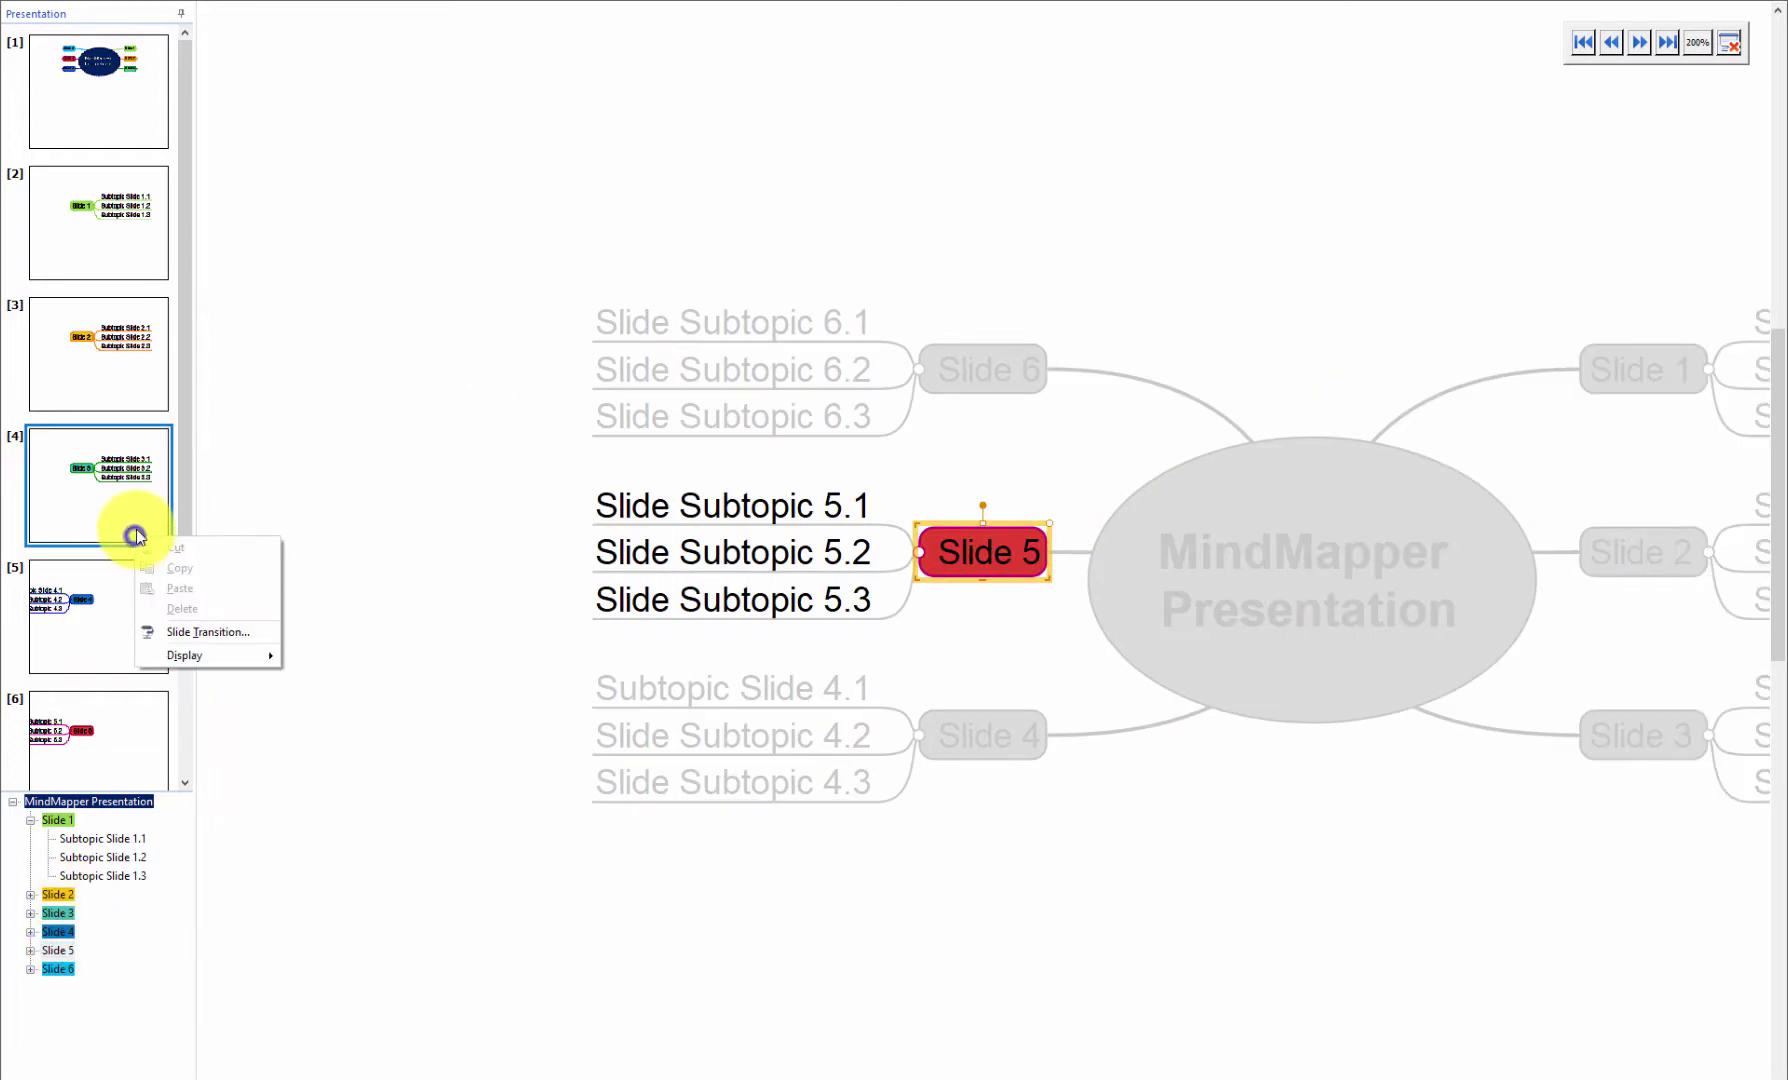
click(181, 12)
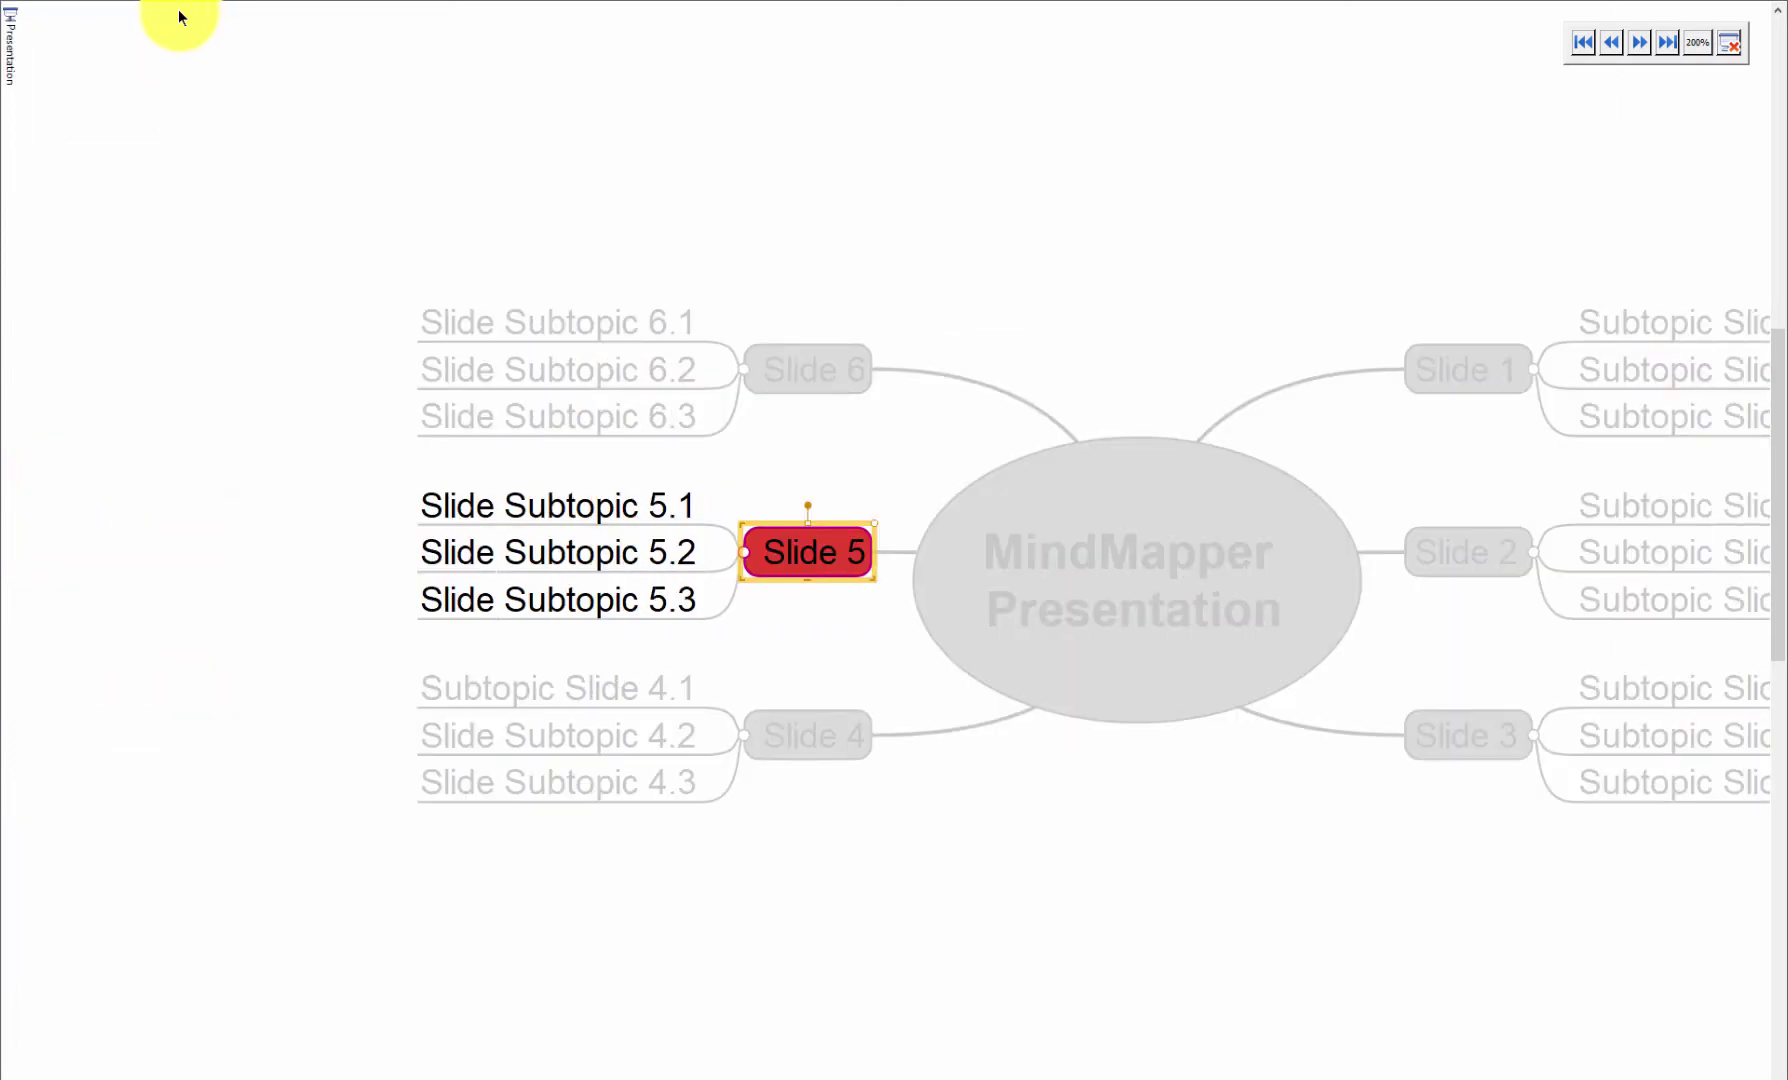
click(1730, 43)
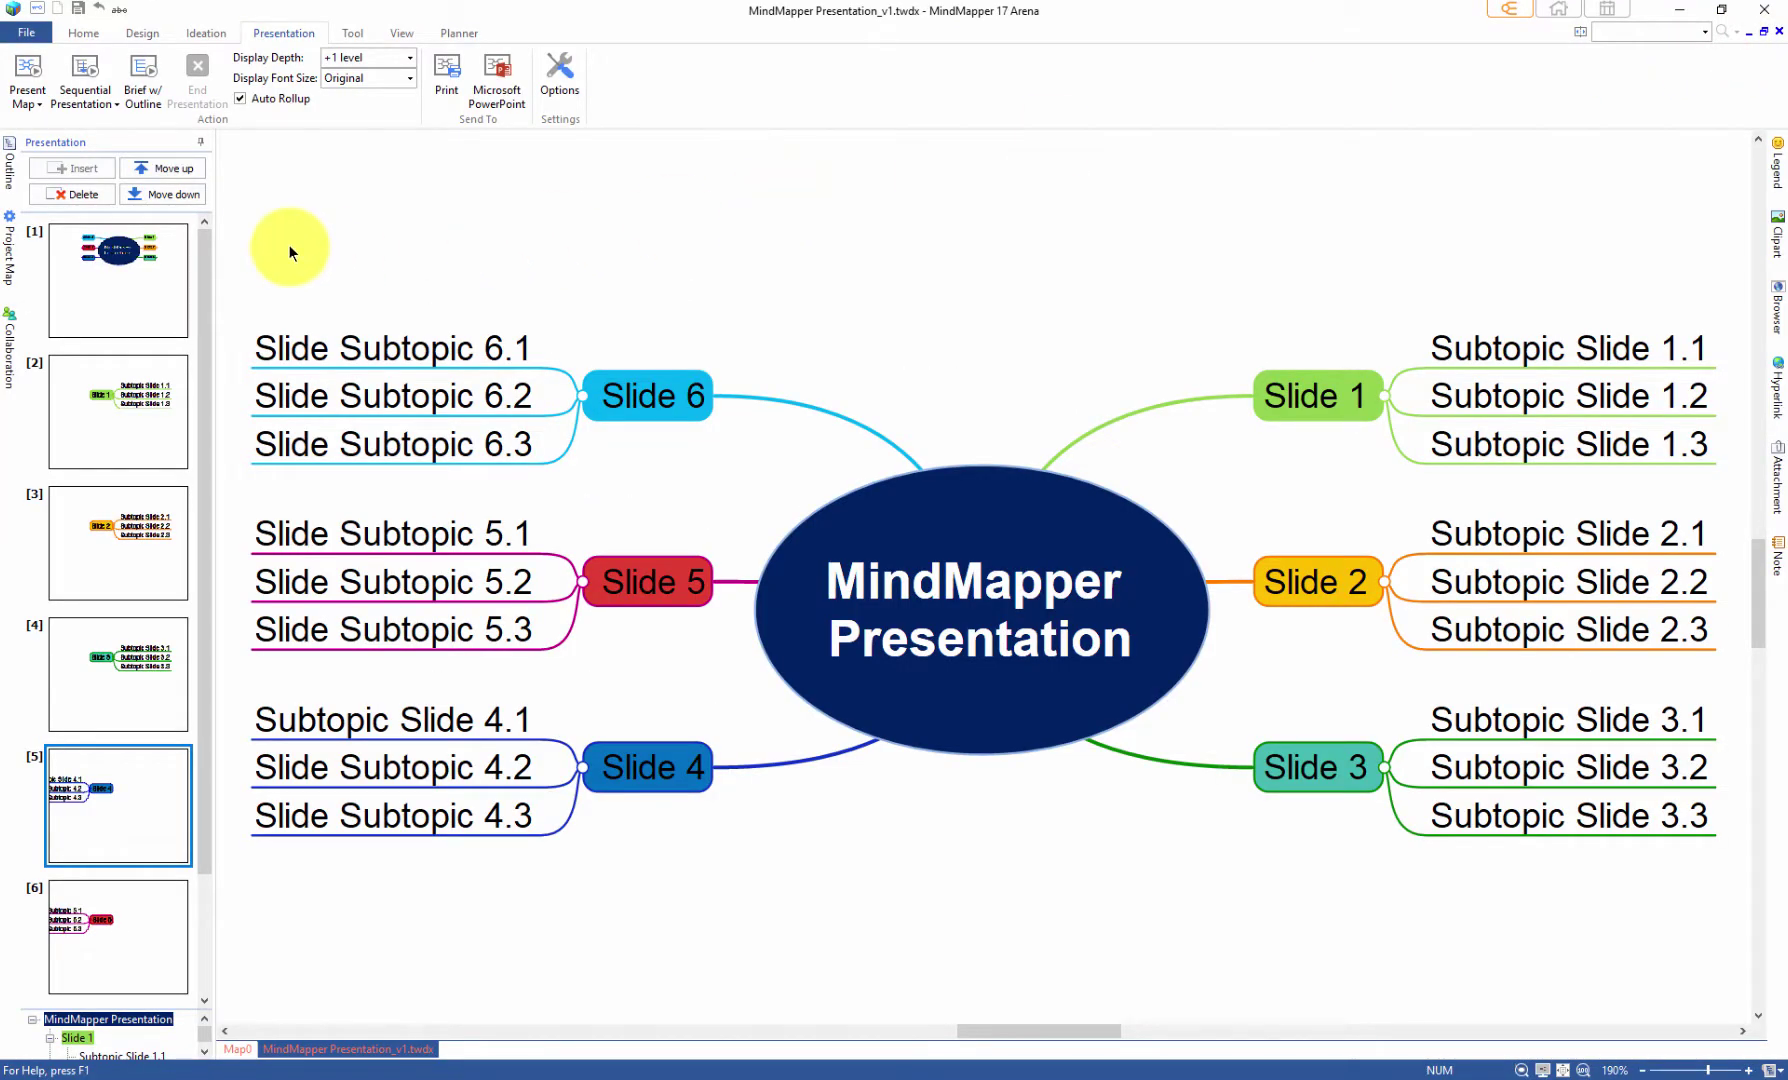
Collapse the slide panel and switch on Sequential Selection
click(205, 146)
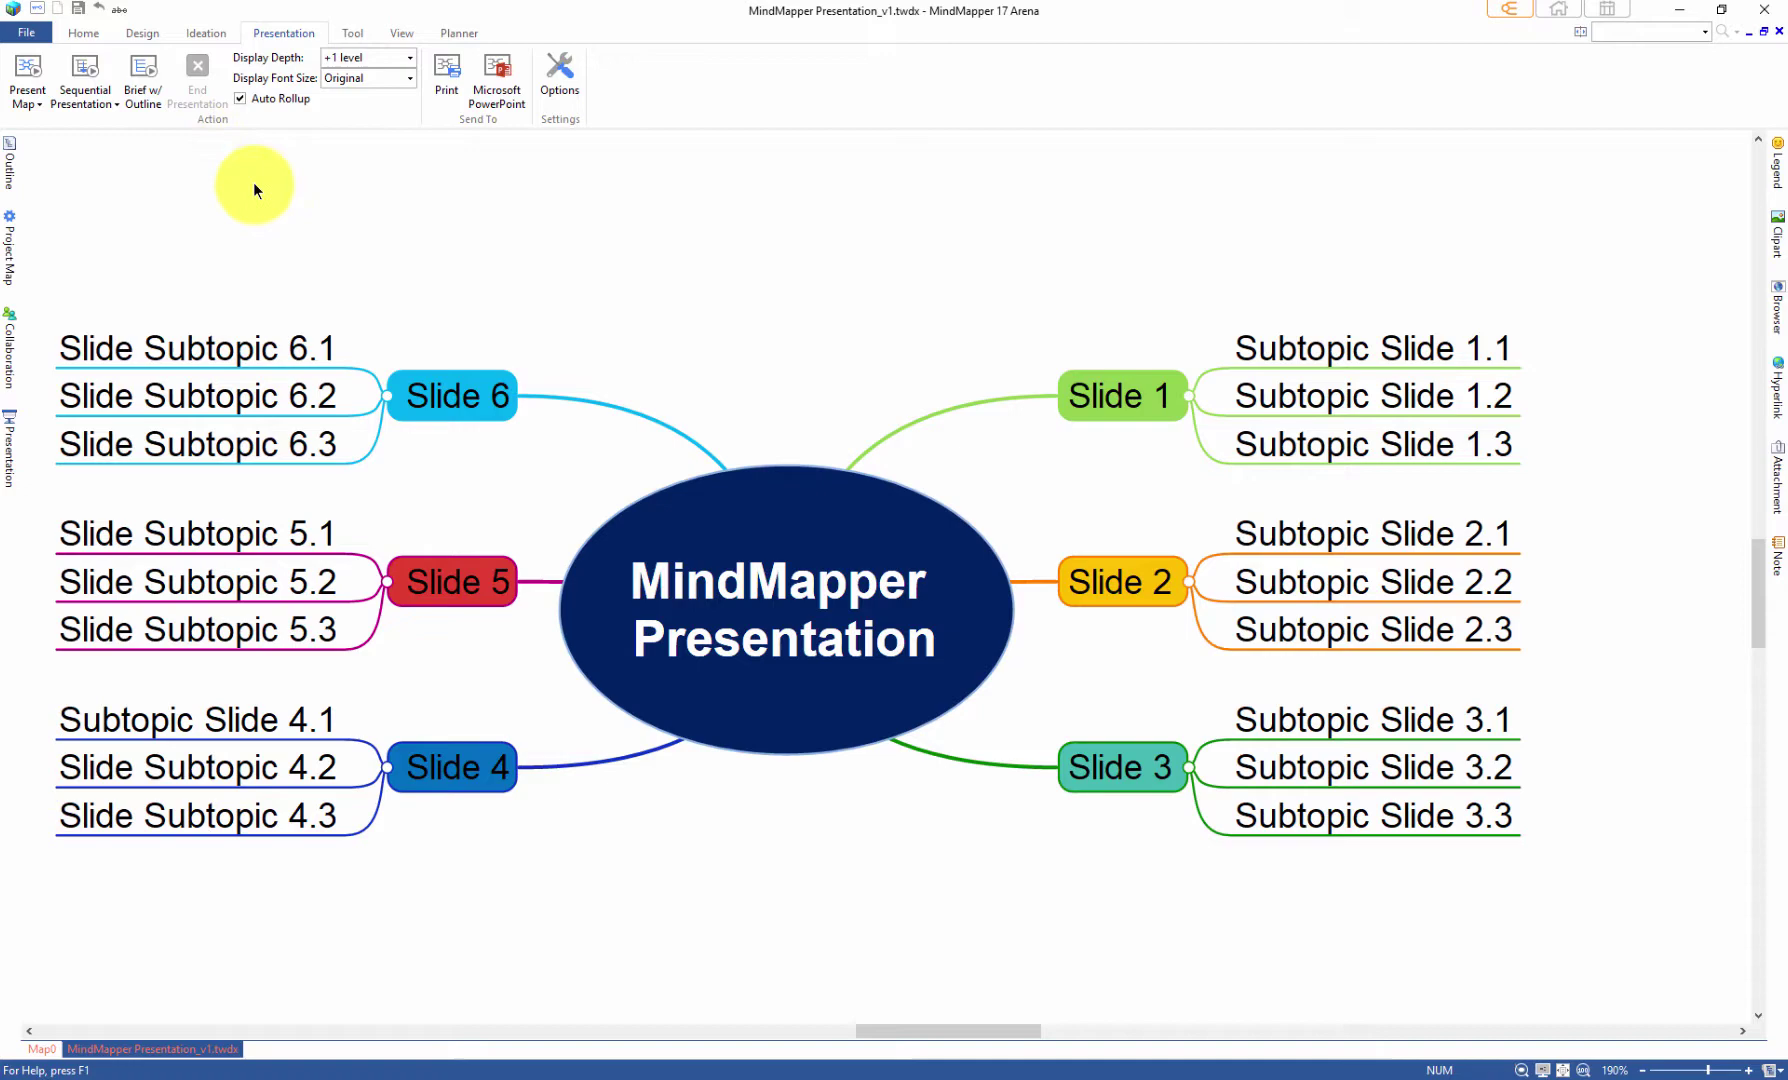
click(374, 230)
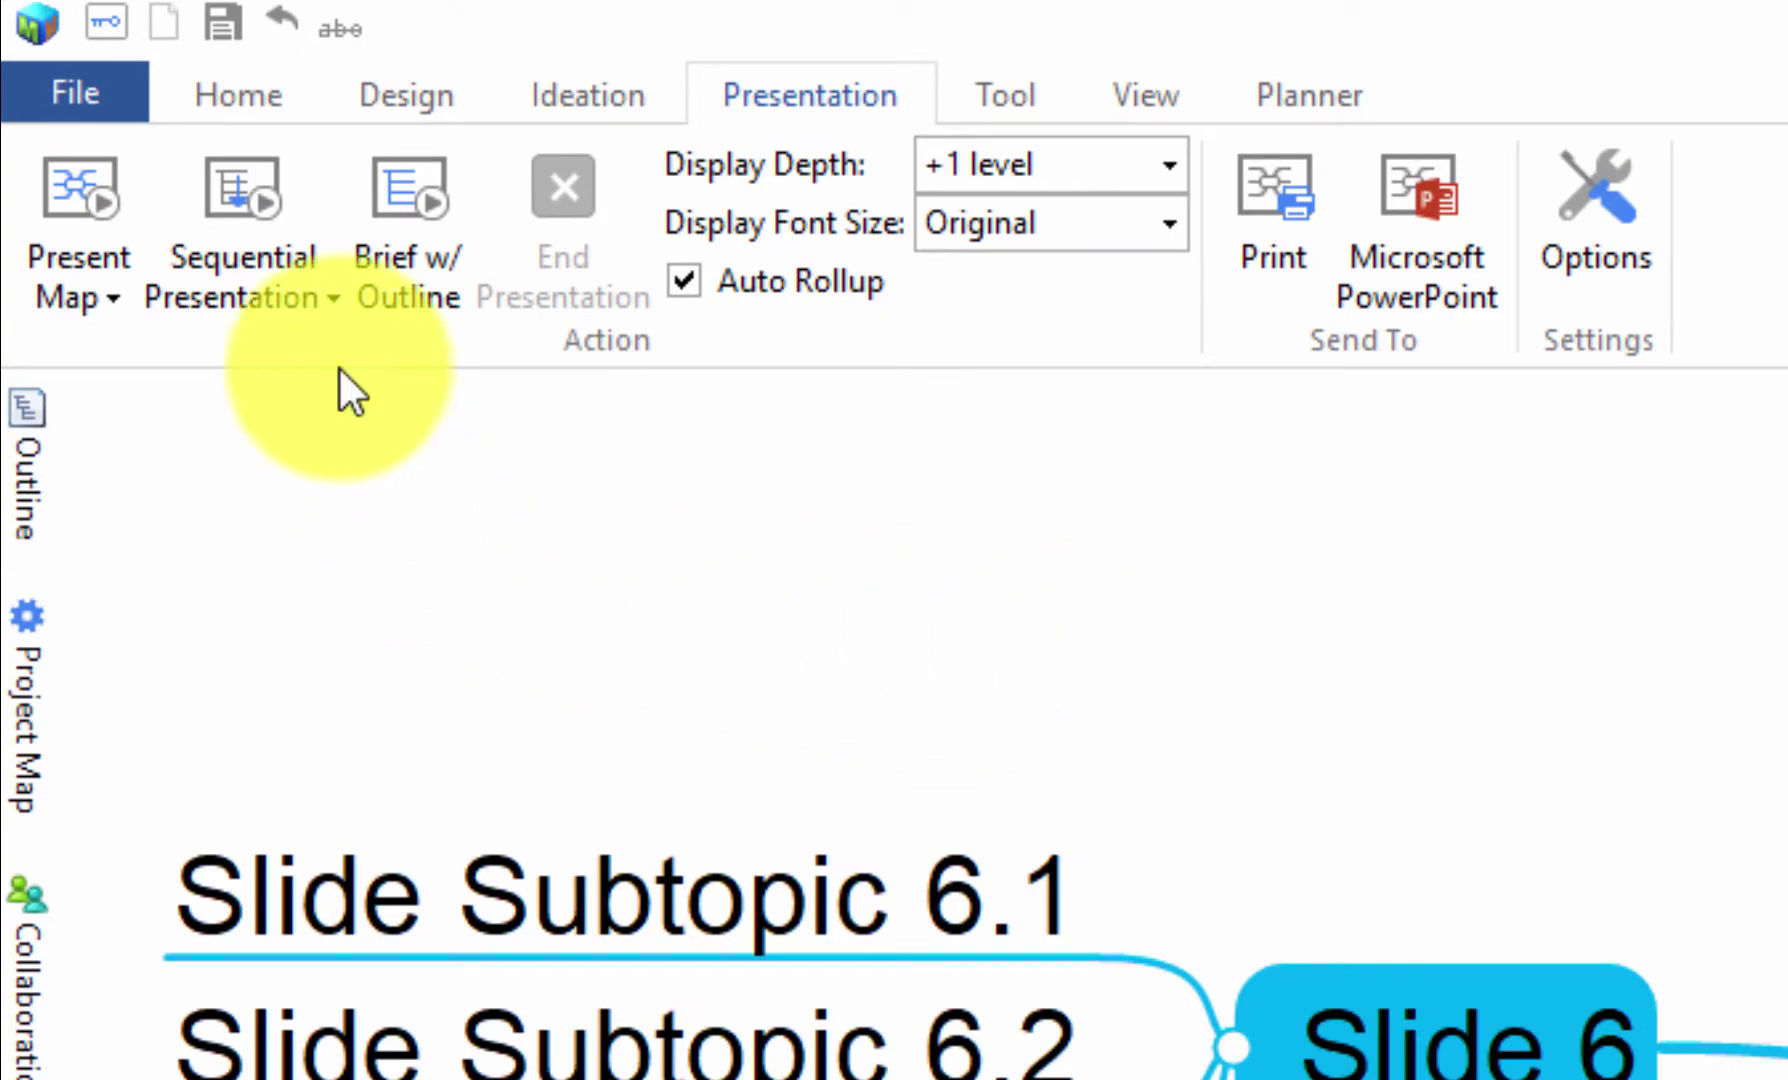
click(336, 307)
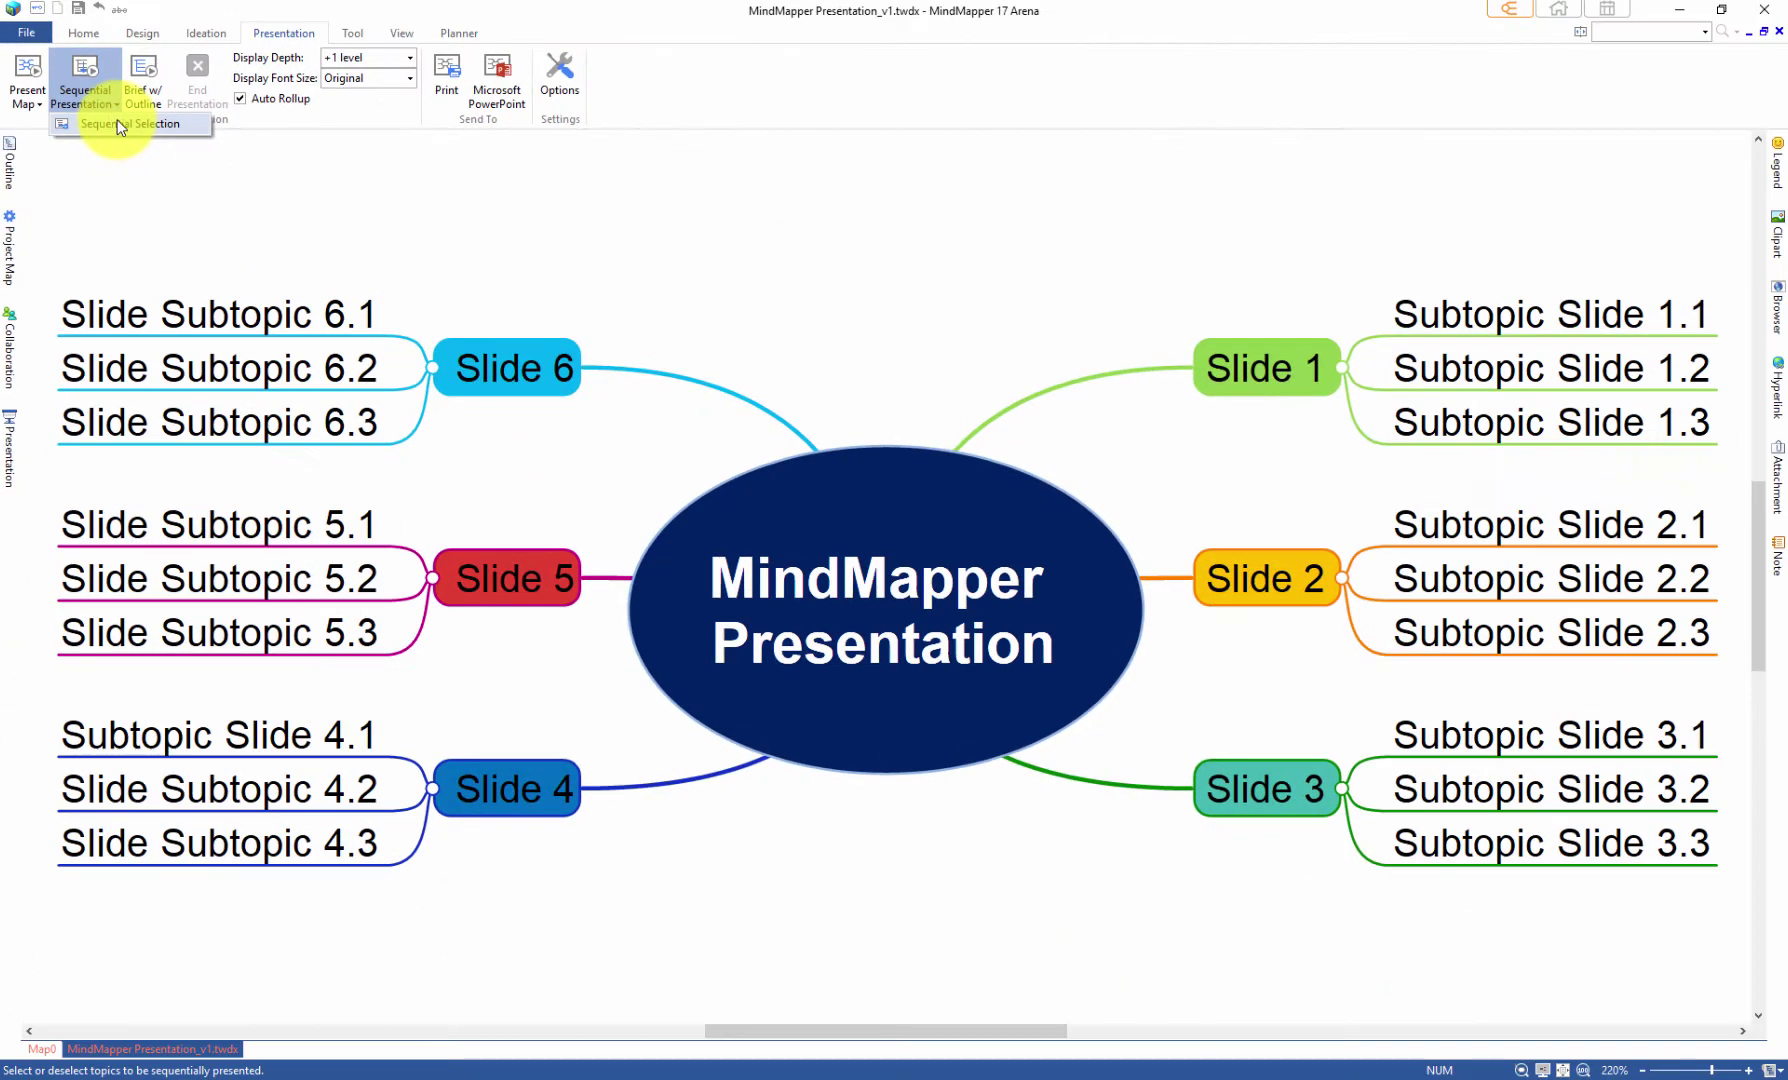
click(120, 128)
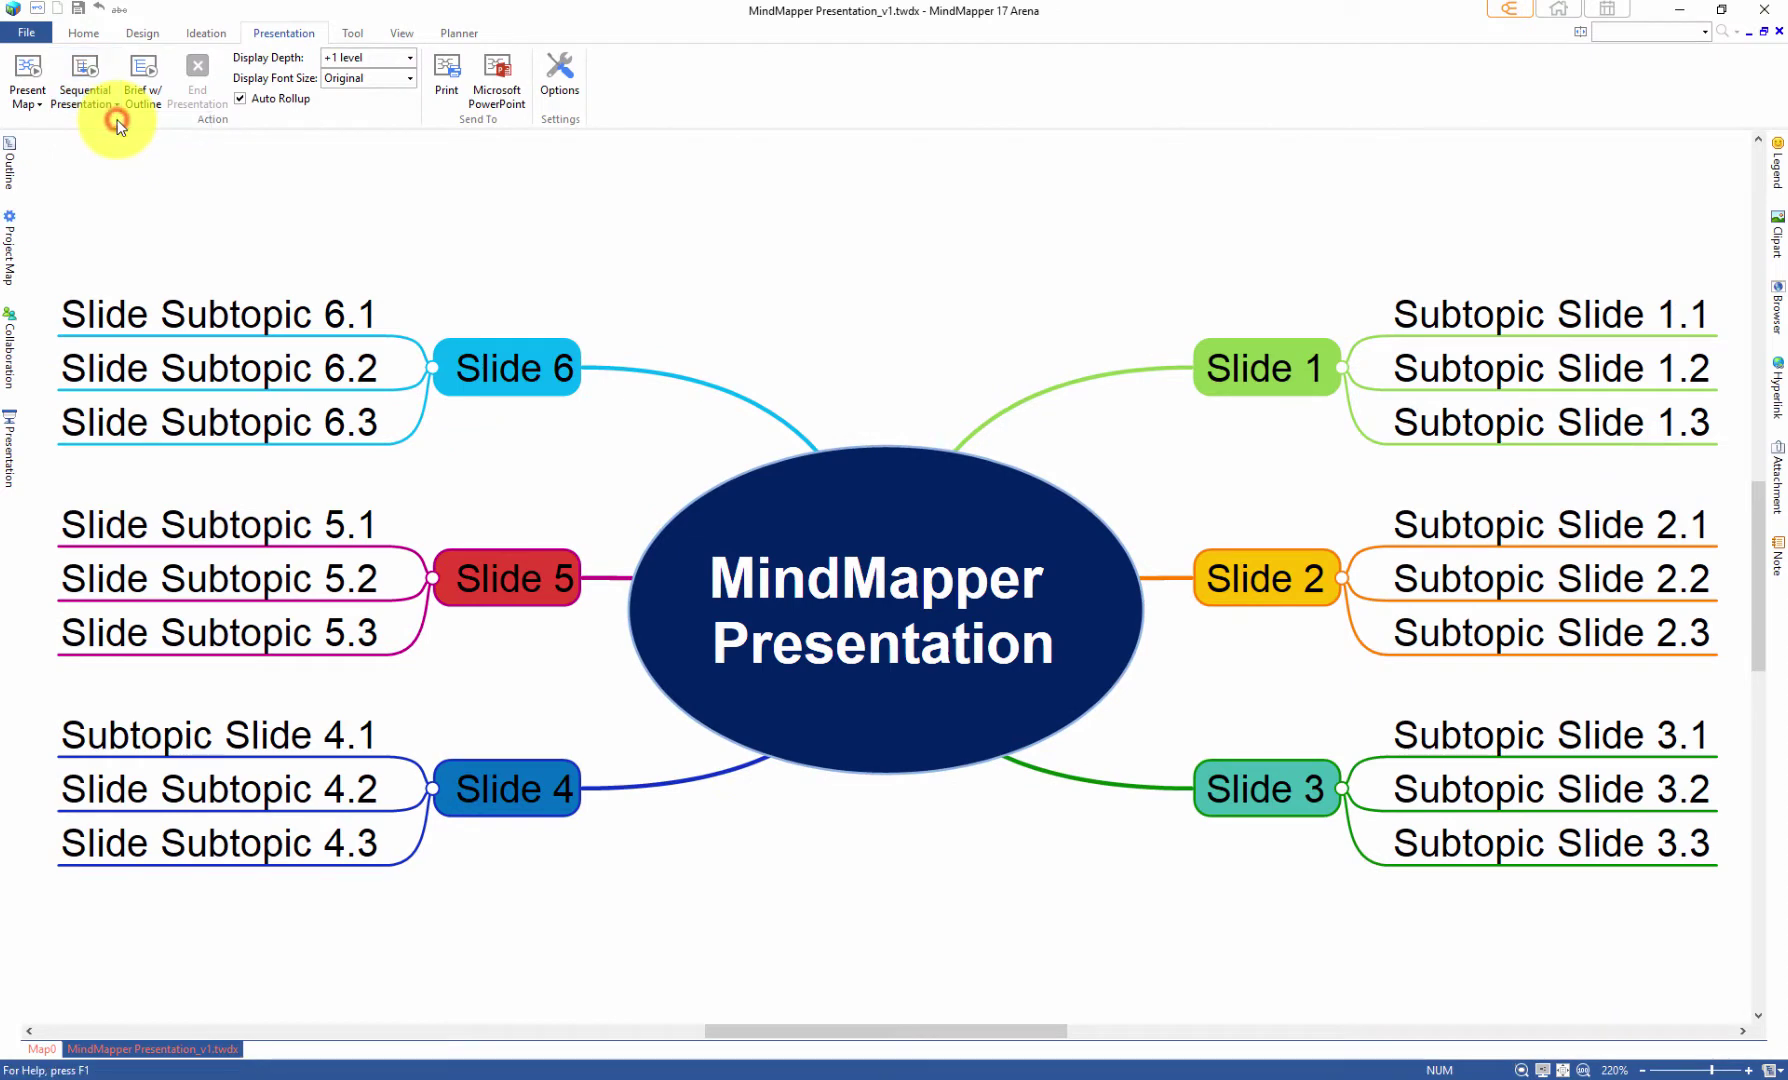
Mark Slide 5, Slide 4 and Slide 2 in that order
click(485, 586)
click(491, 787)
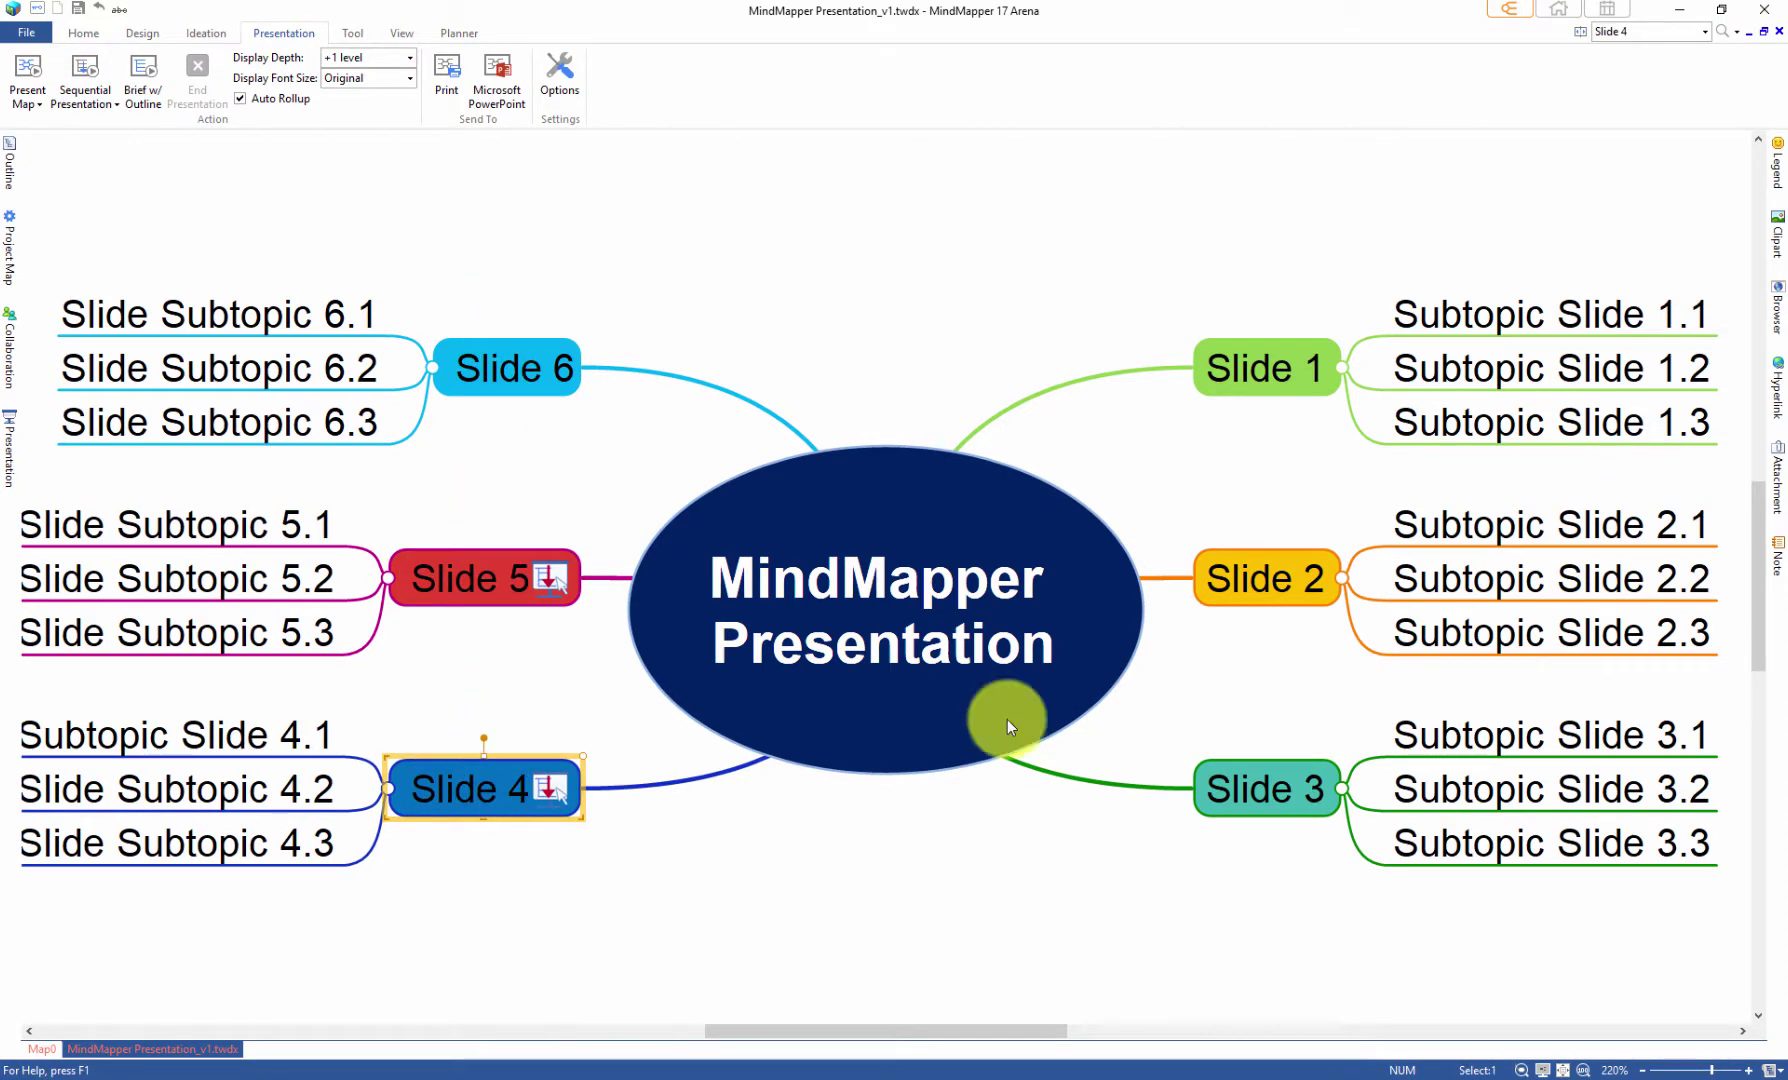
click(1235, 583)
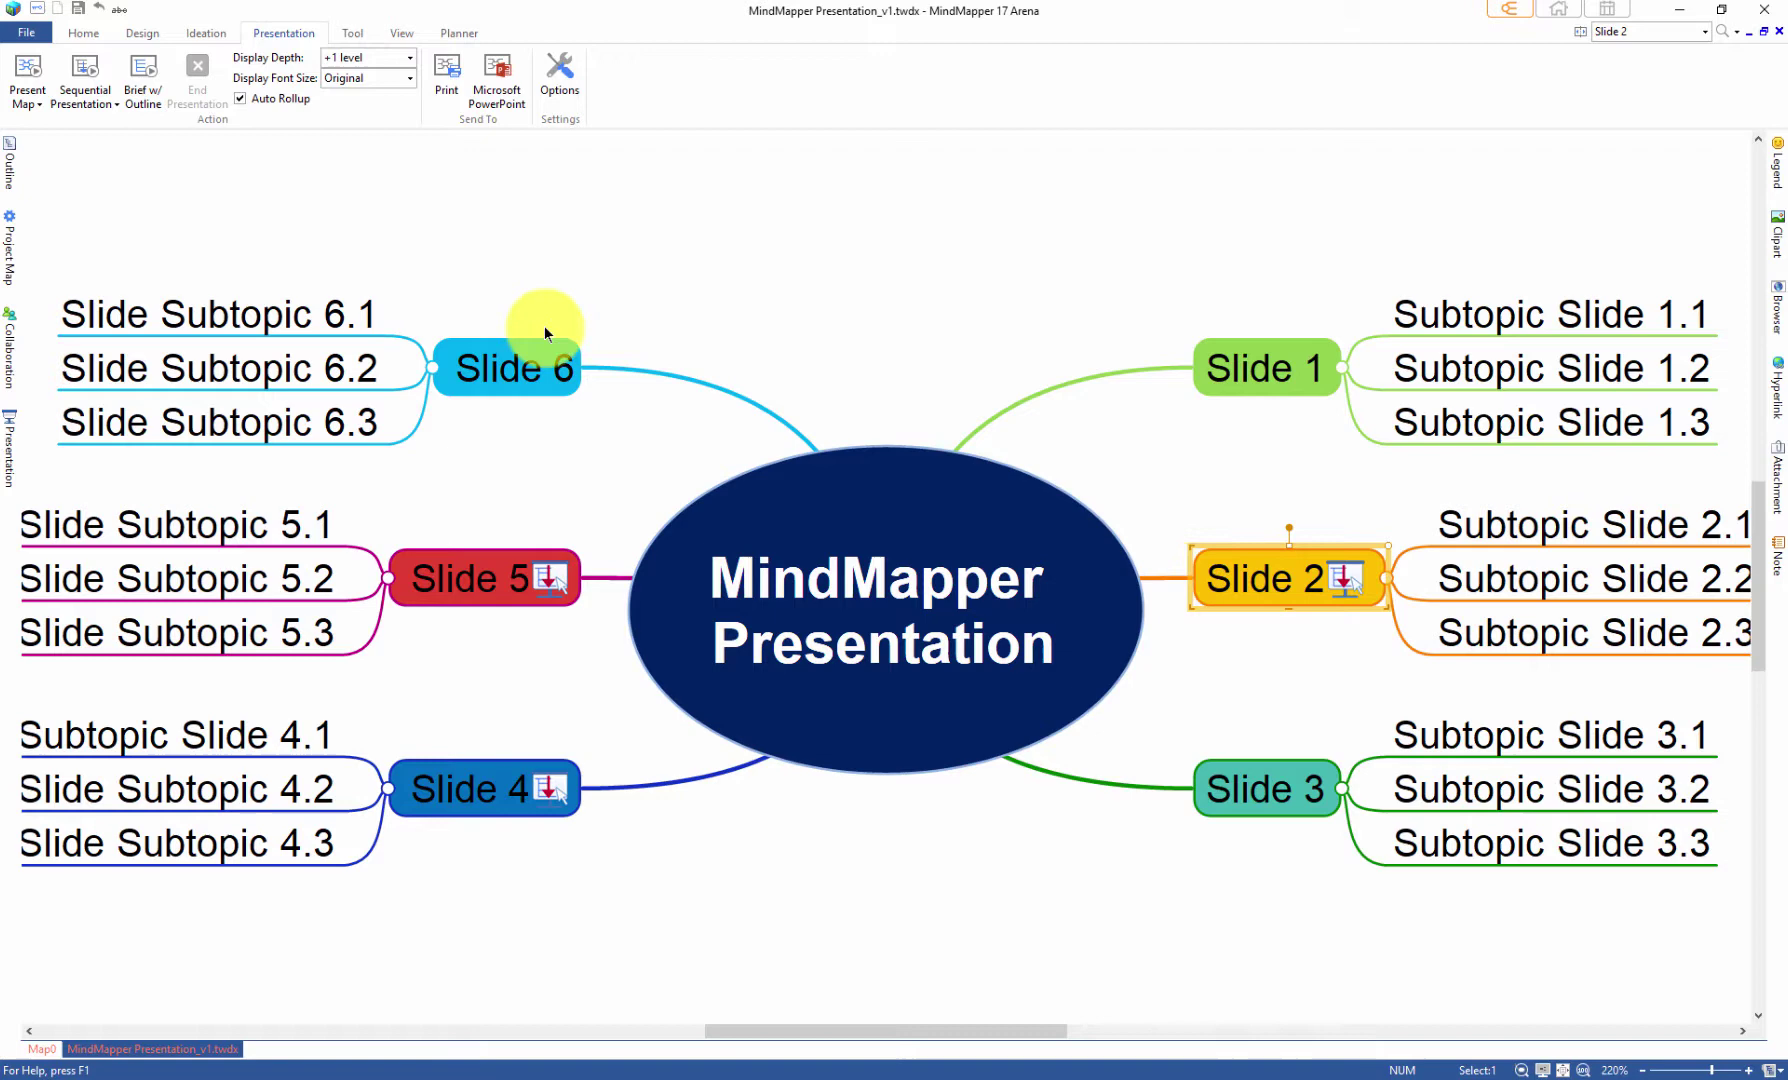
Run the sequential presentation through Slides 2, 4 and 5, then dismiss Presentation Finished
click(87, 68)
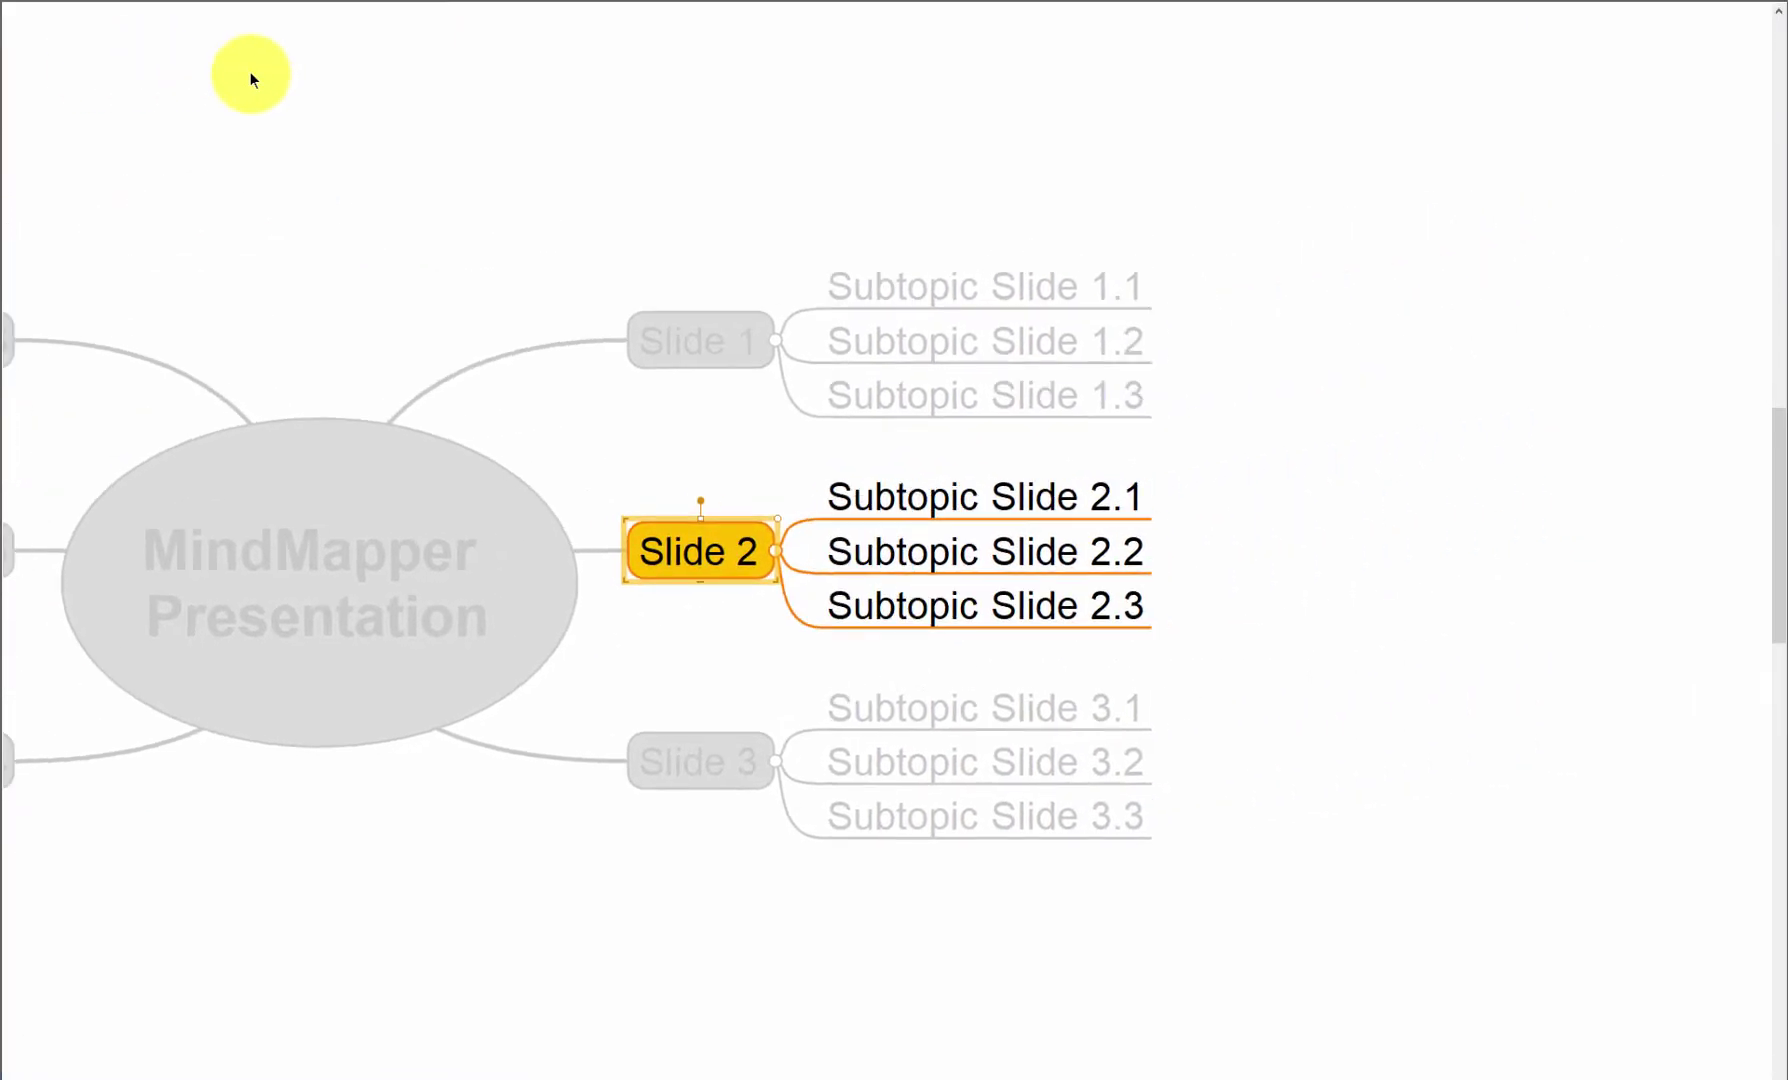
click(438, 59)
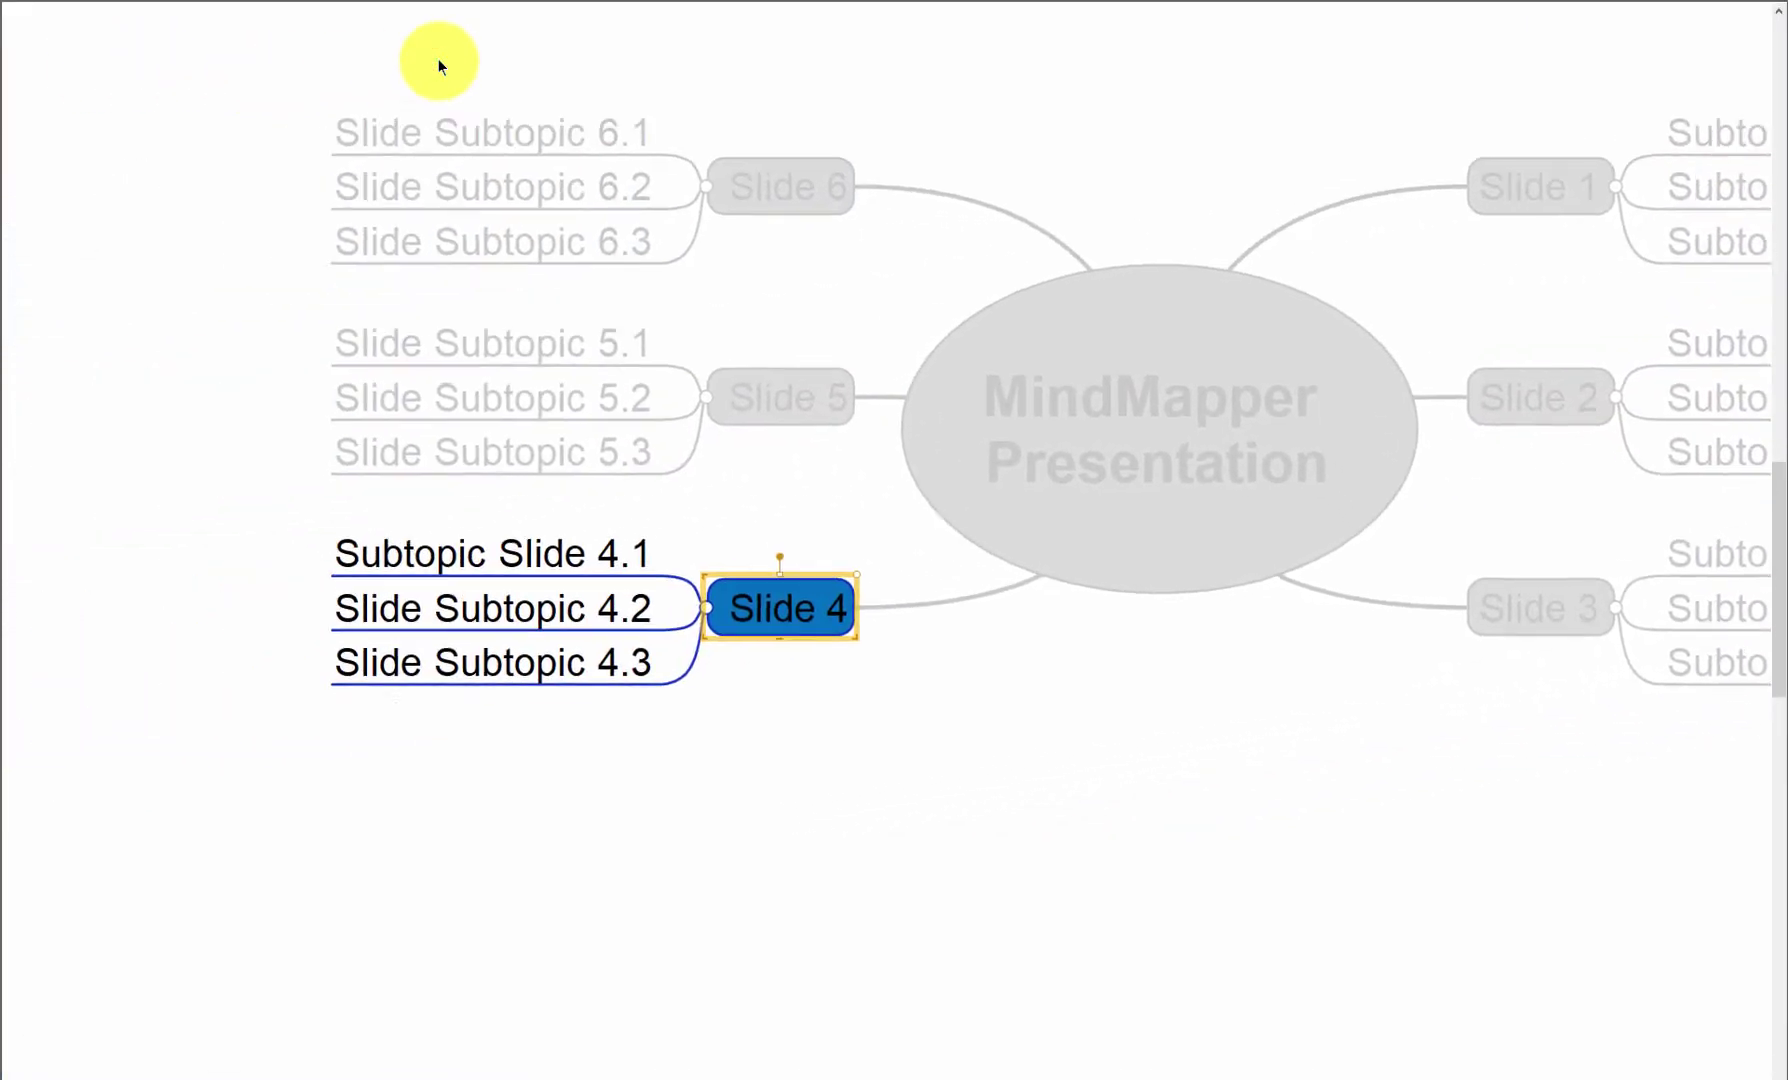
click(225, 91)
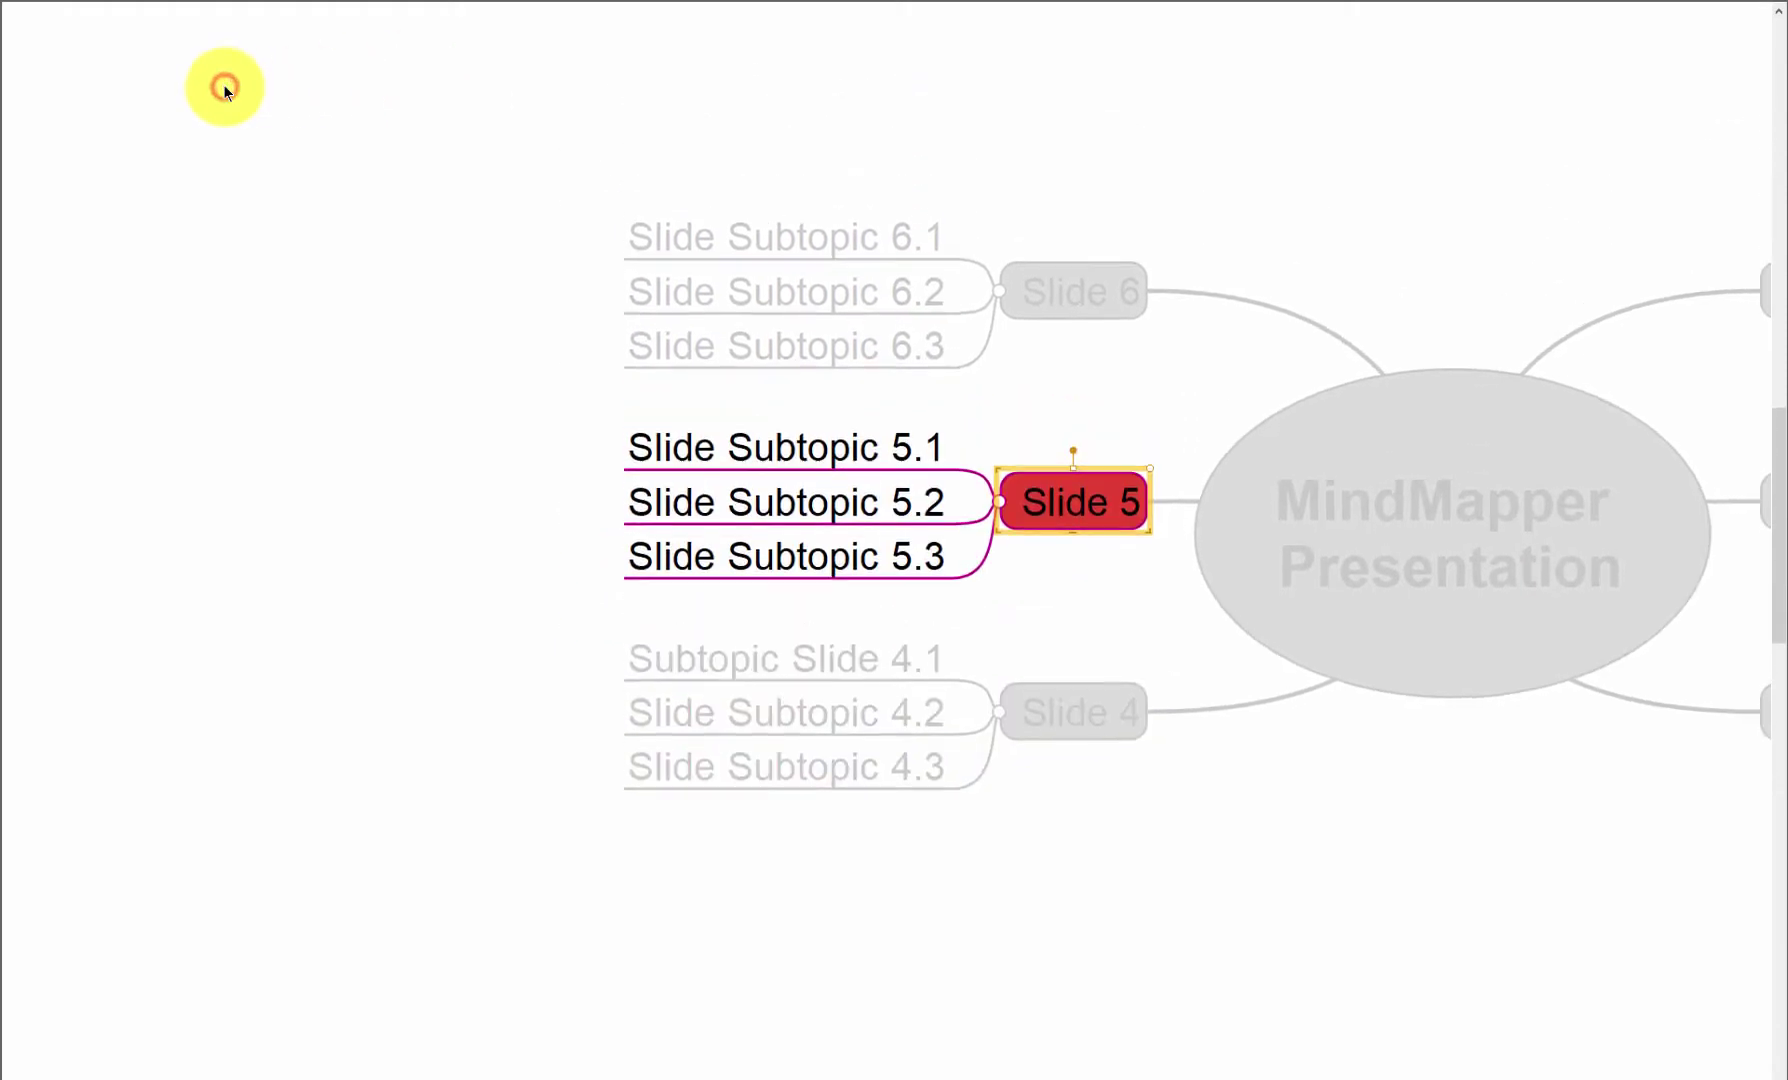
click(225, 91)
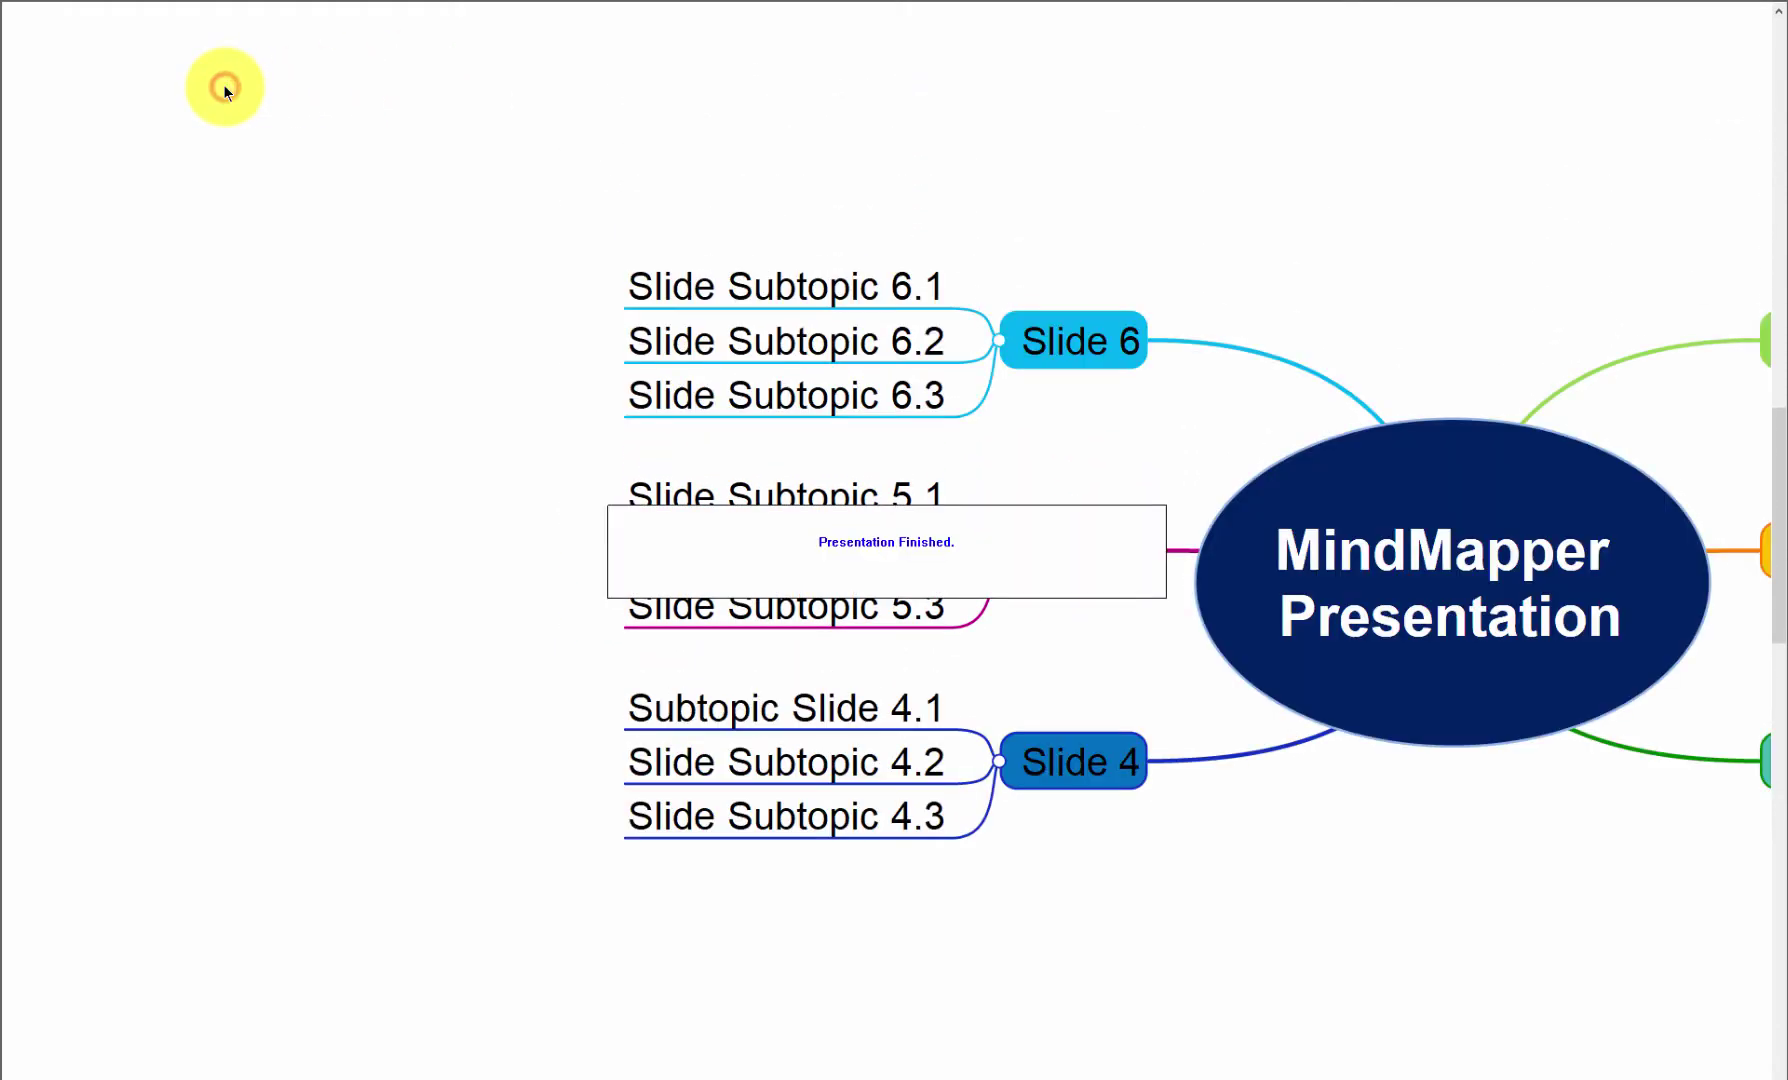
click(224, 88)
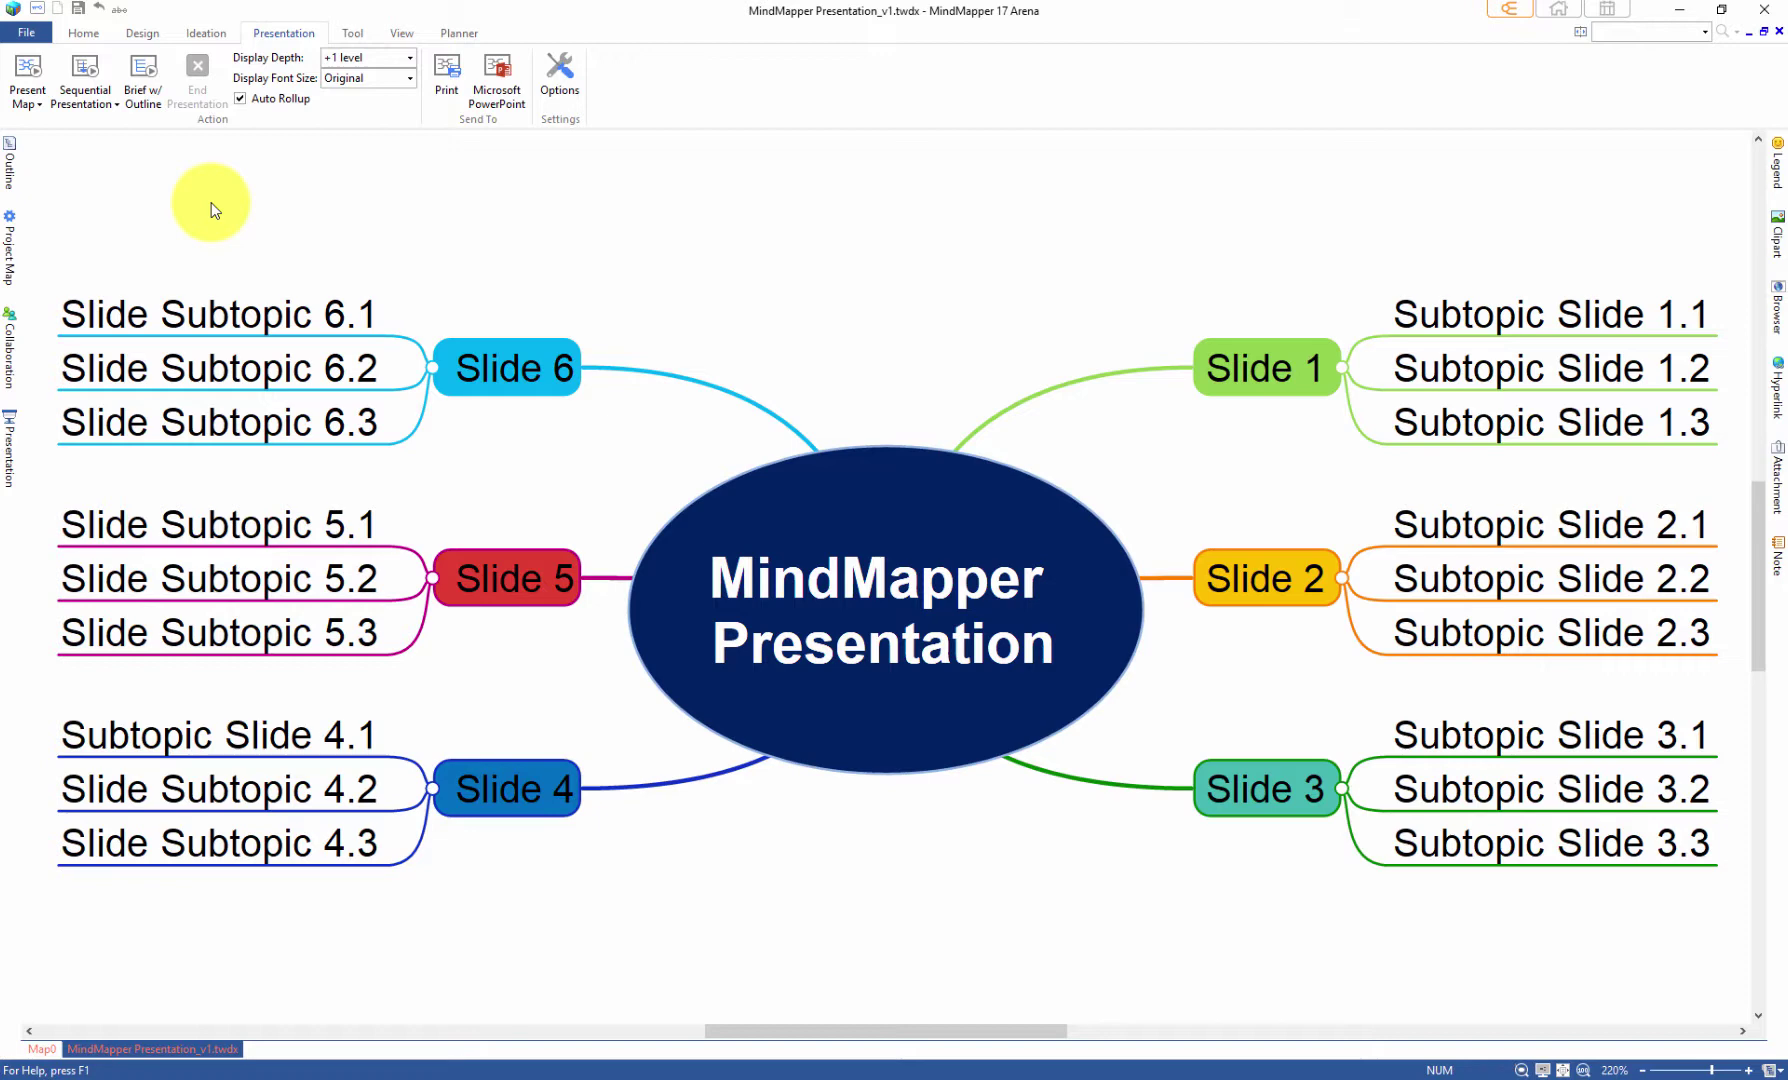
Start Brief w/ Outline and focus on Subtopics 1.1, 3.2 and 4.1
click(143, 73)
click(123, 69)
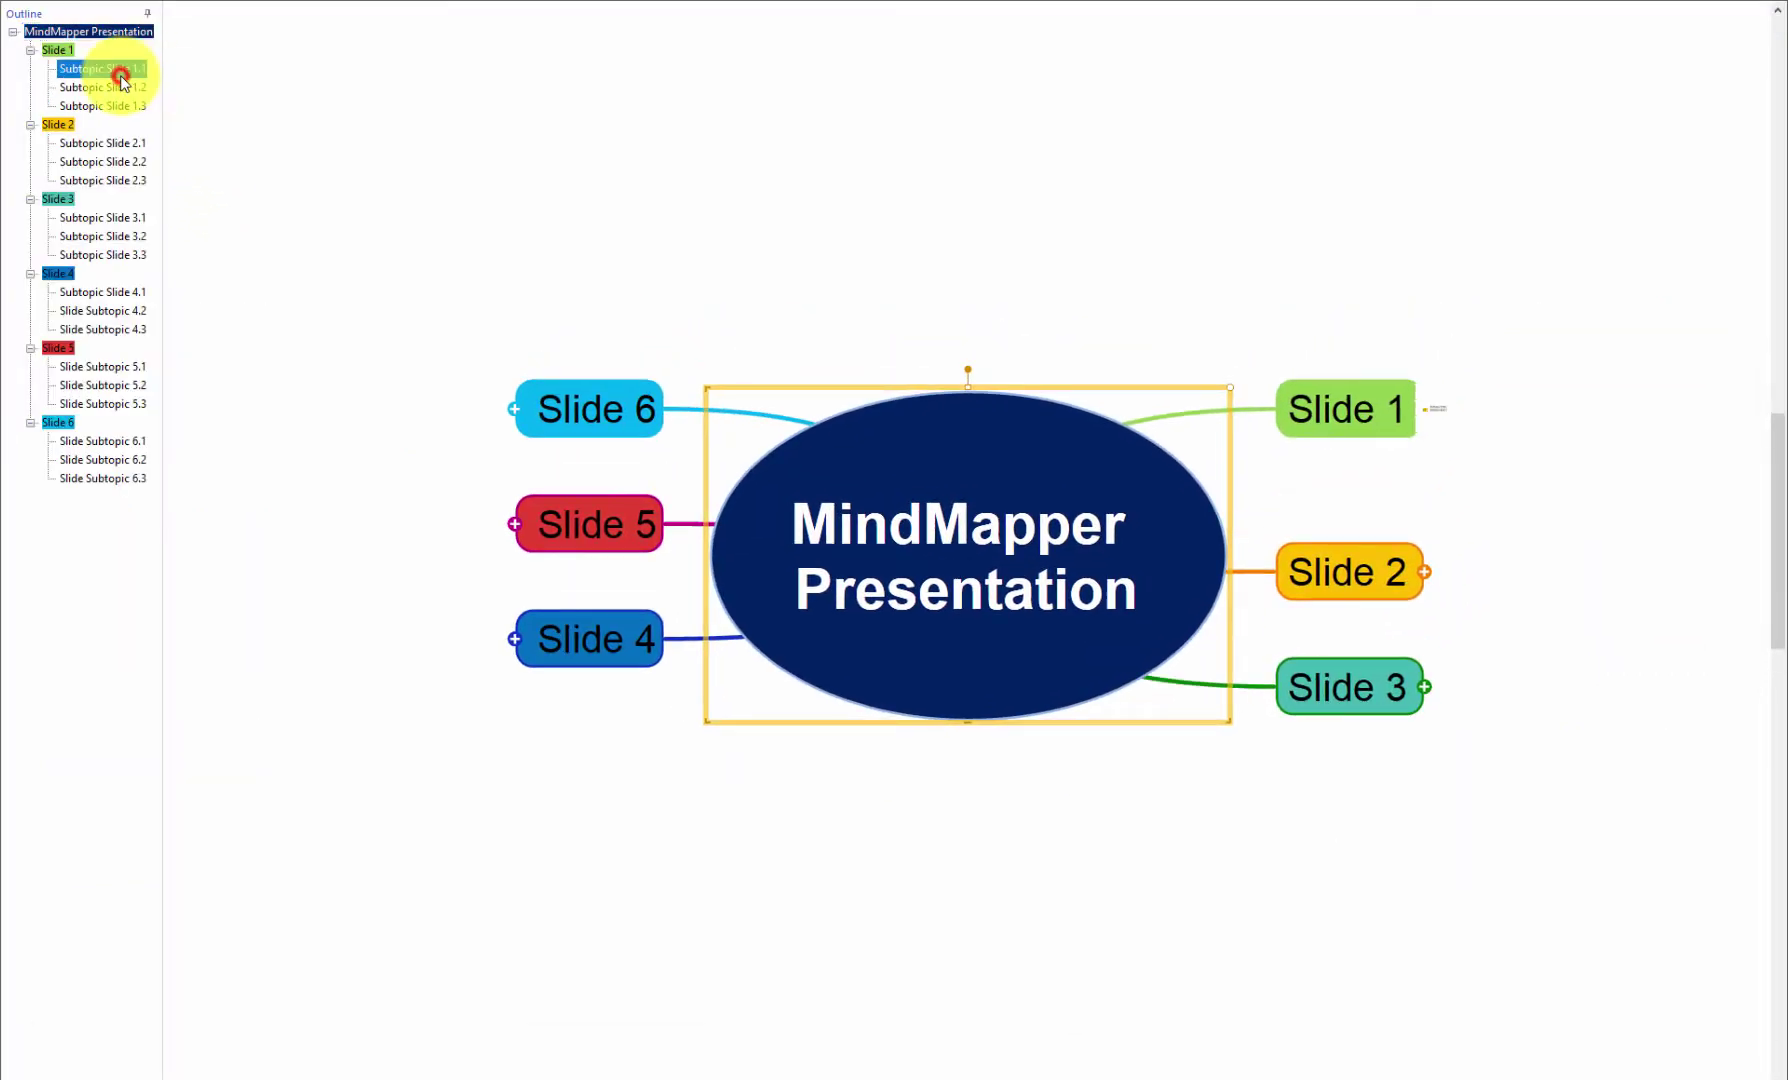
click(111, 235)
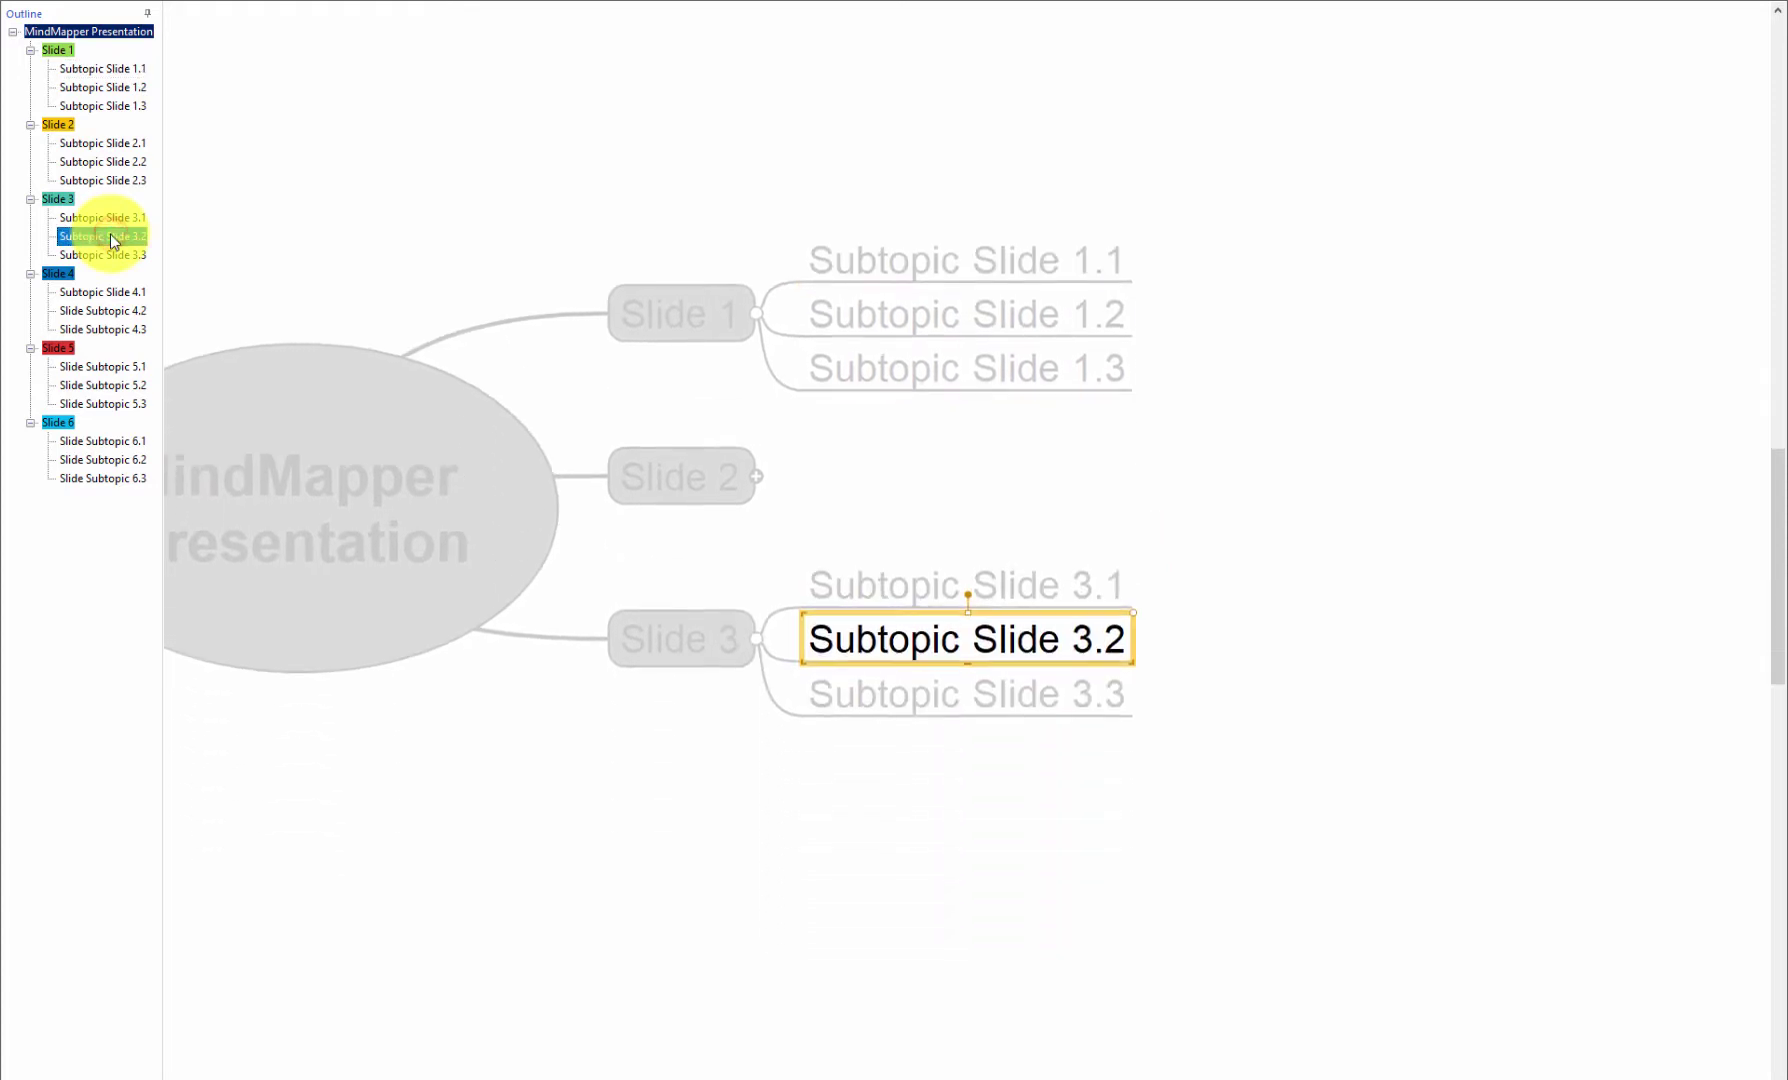
click(108, 291)
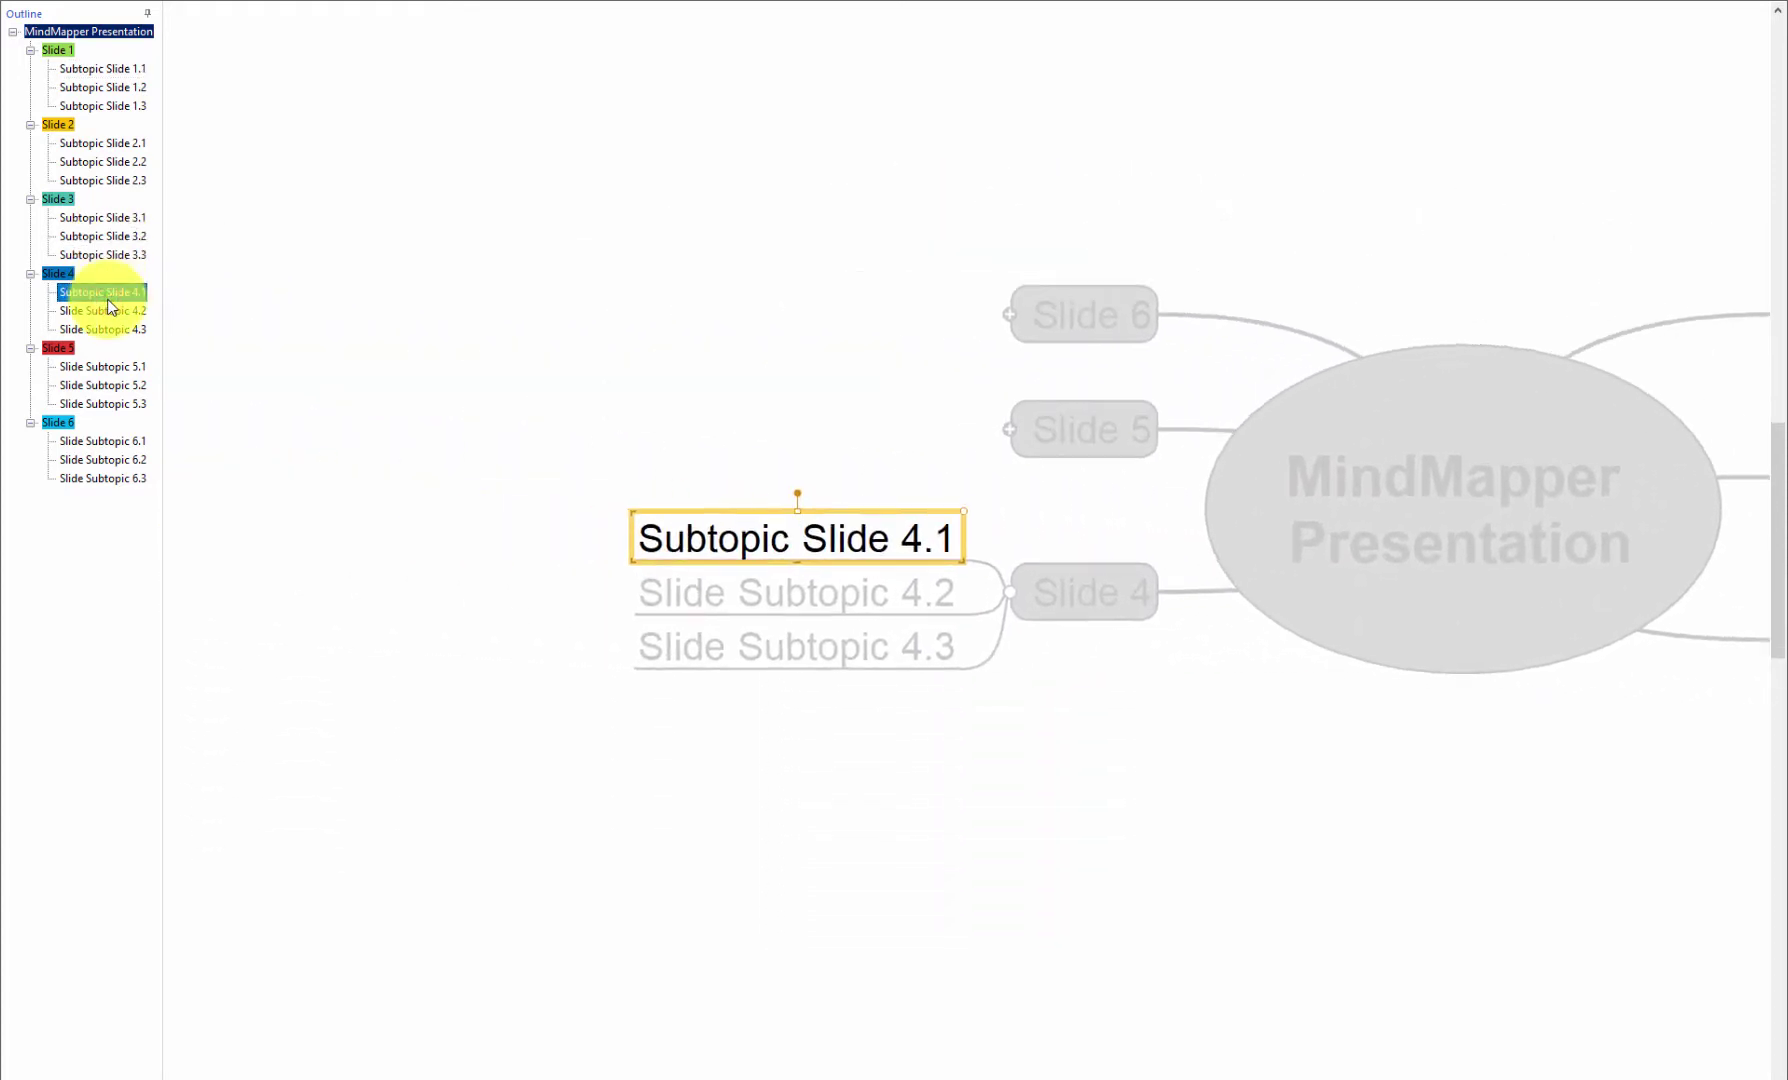
Hide the outline and present Slide 5, then Slide 6
click(146, 13)
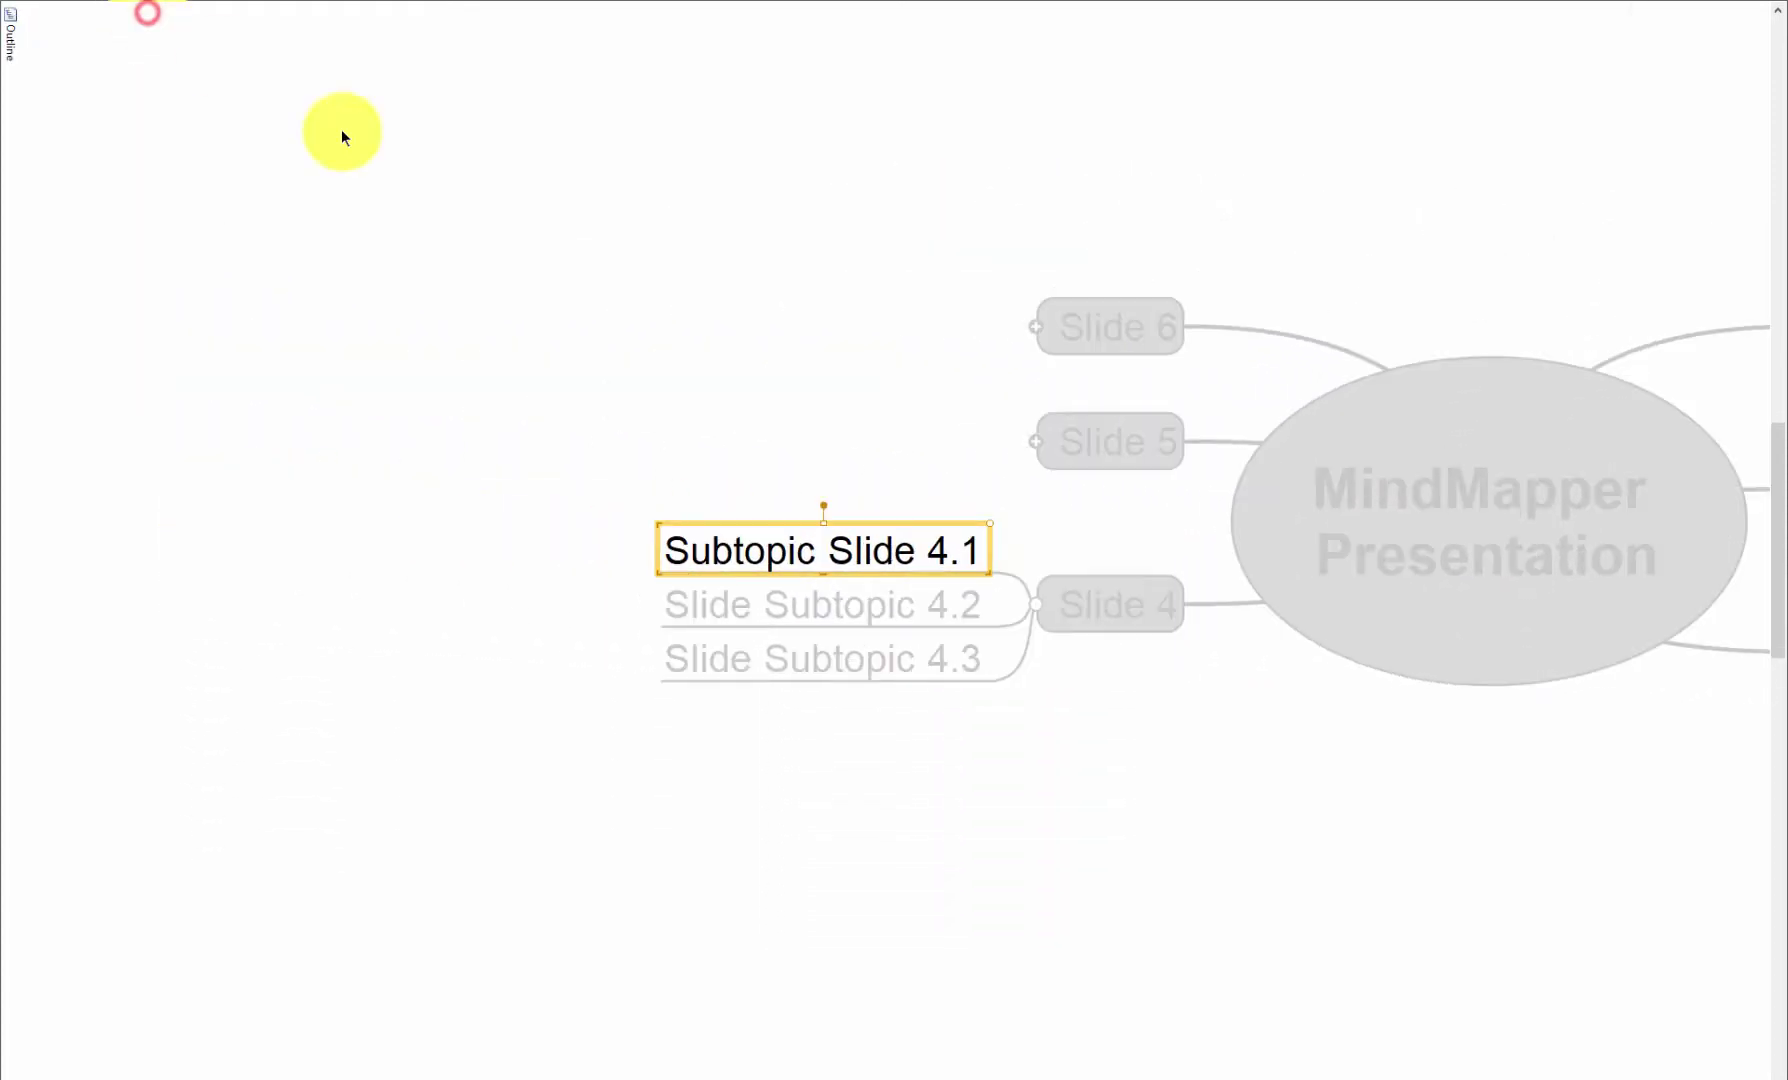
click(1098, 446)
click(1057, 404)
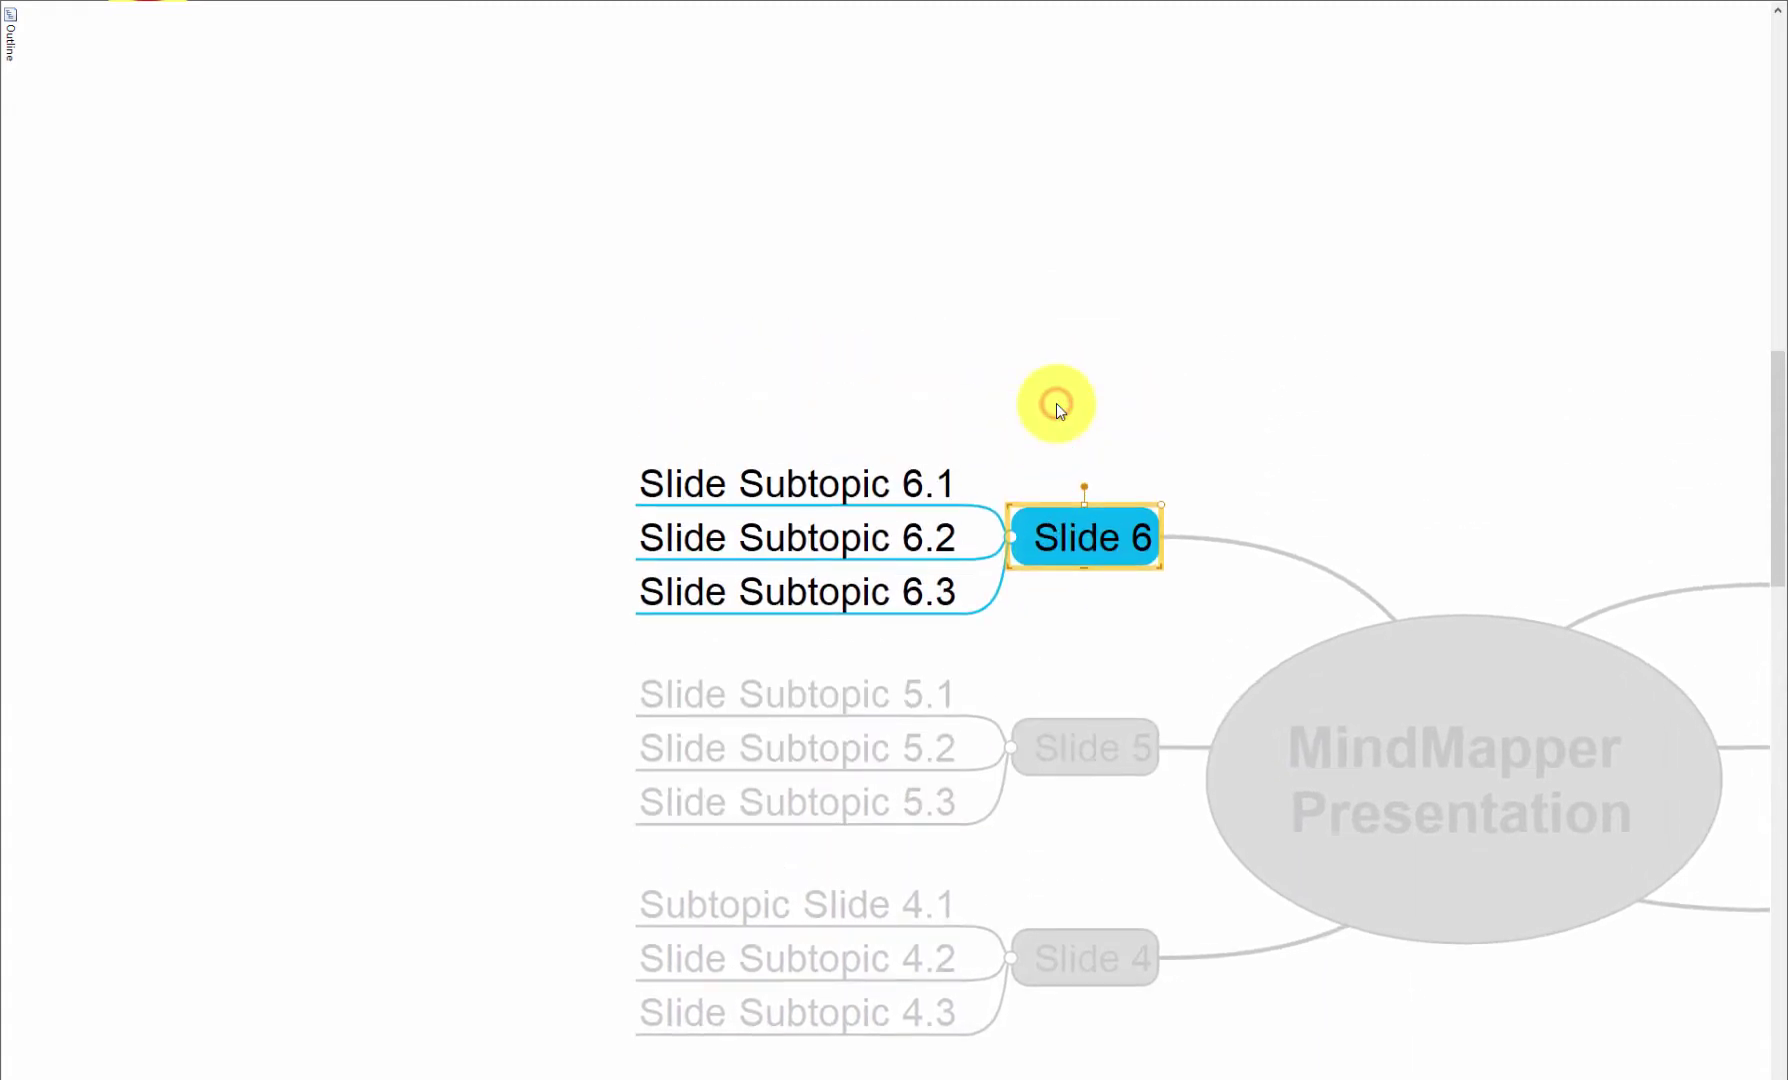
Exit full screen and open the presentation Options dialog
key(Escape)
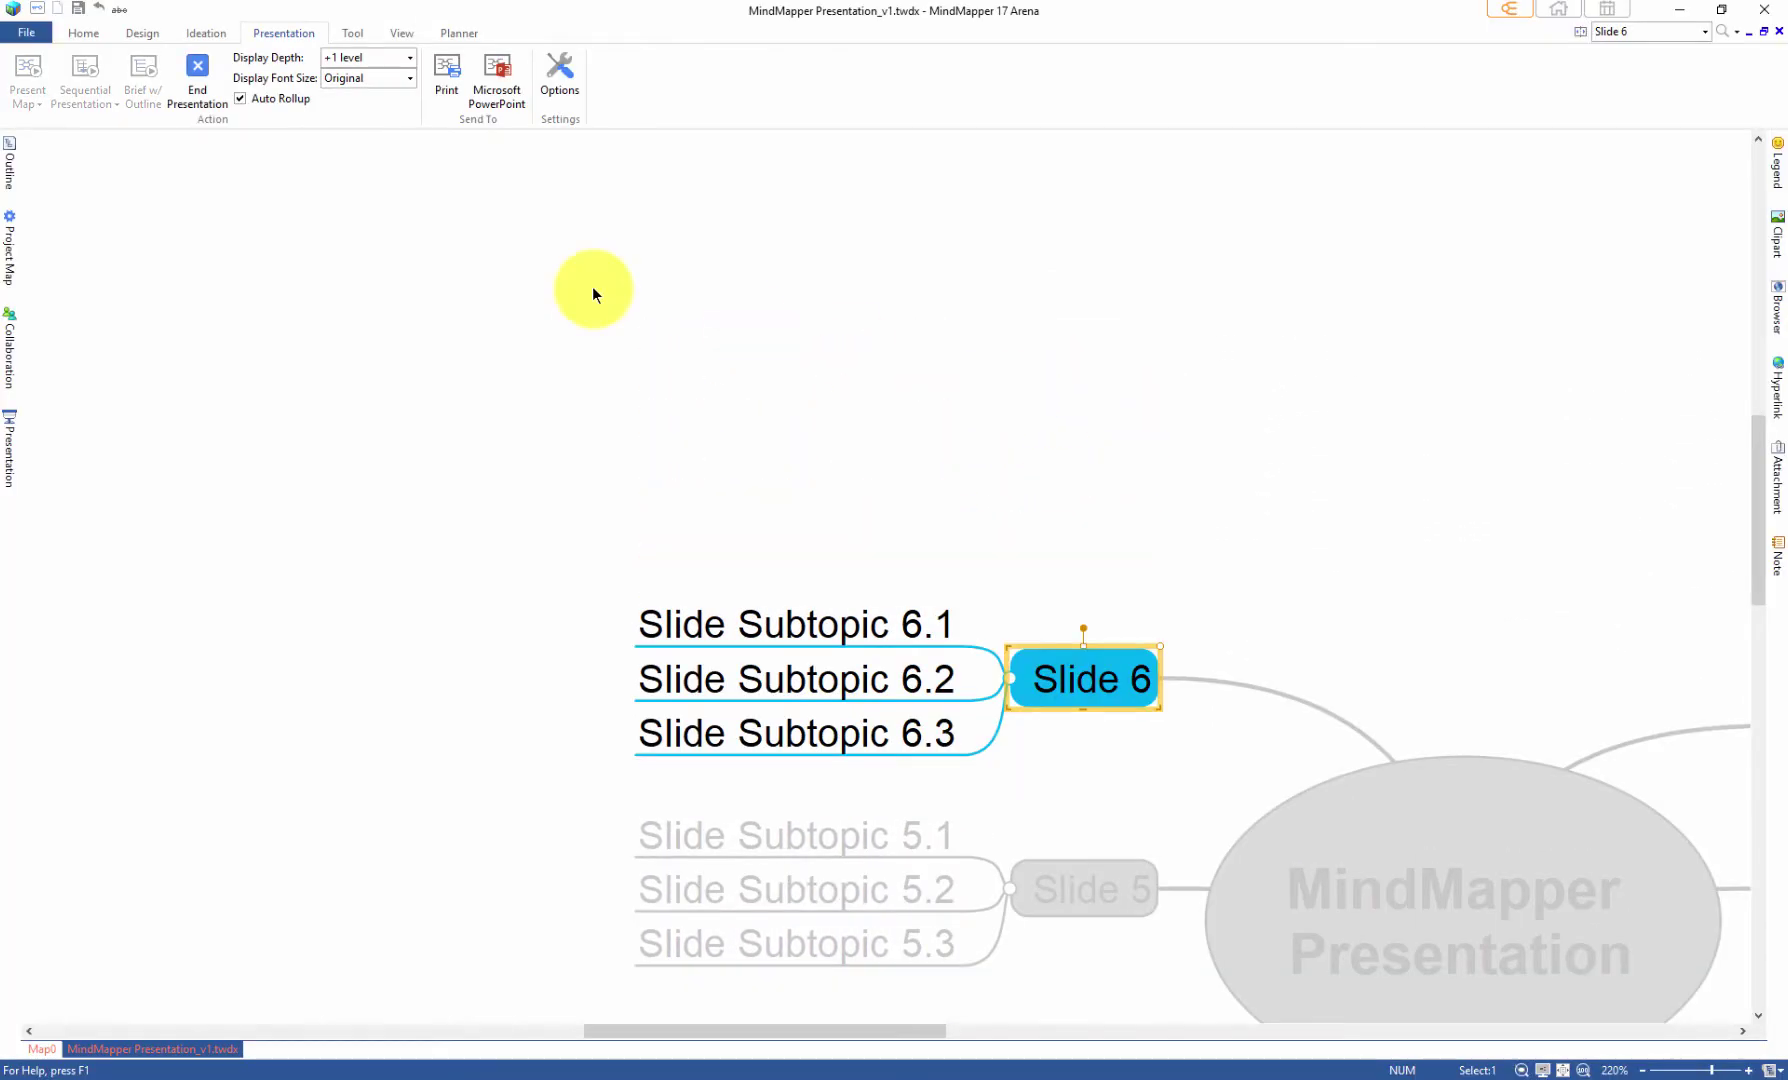
click(560, 77)
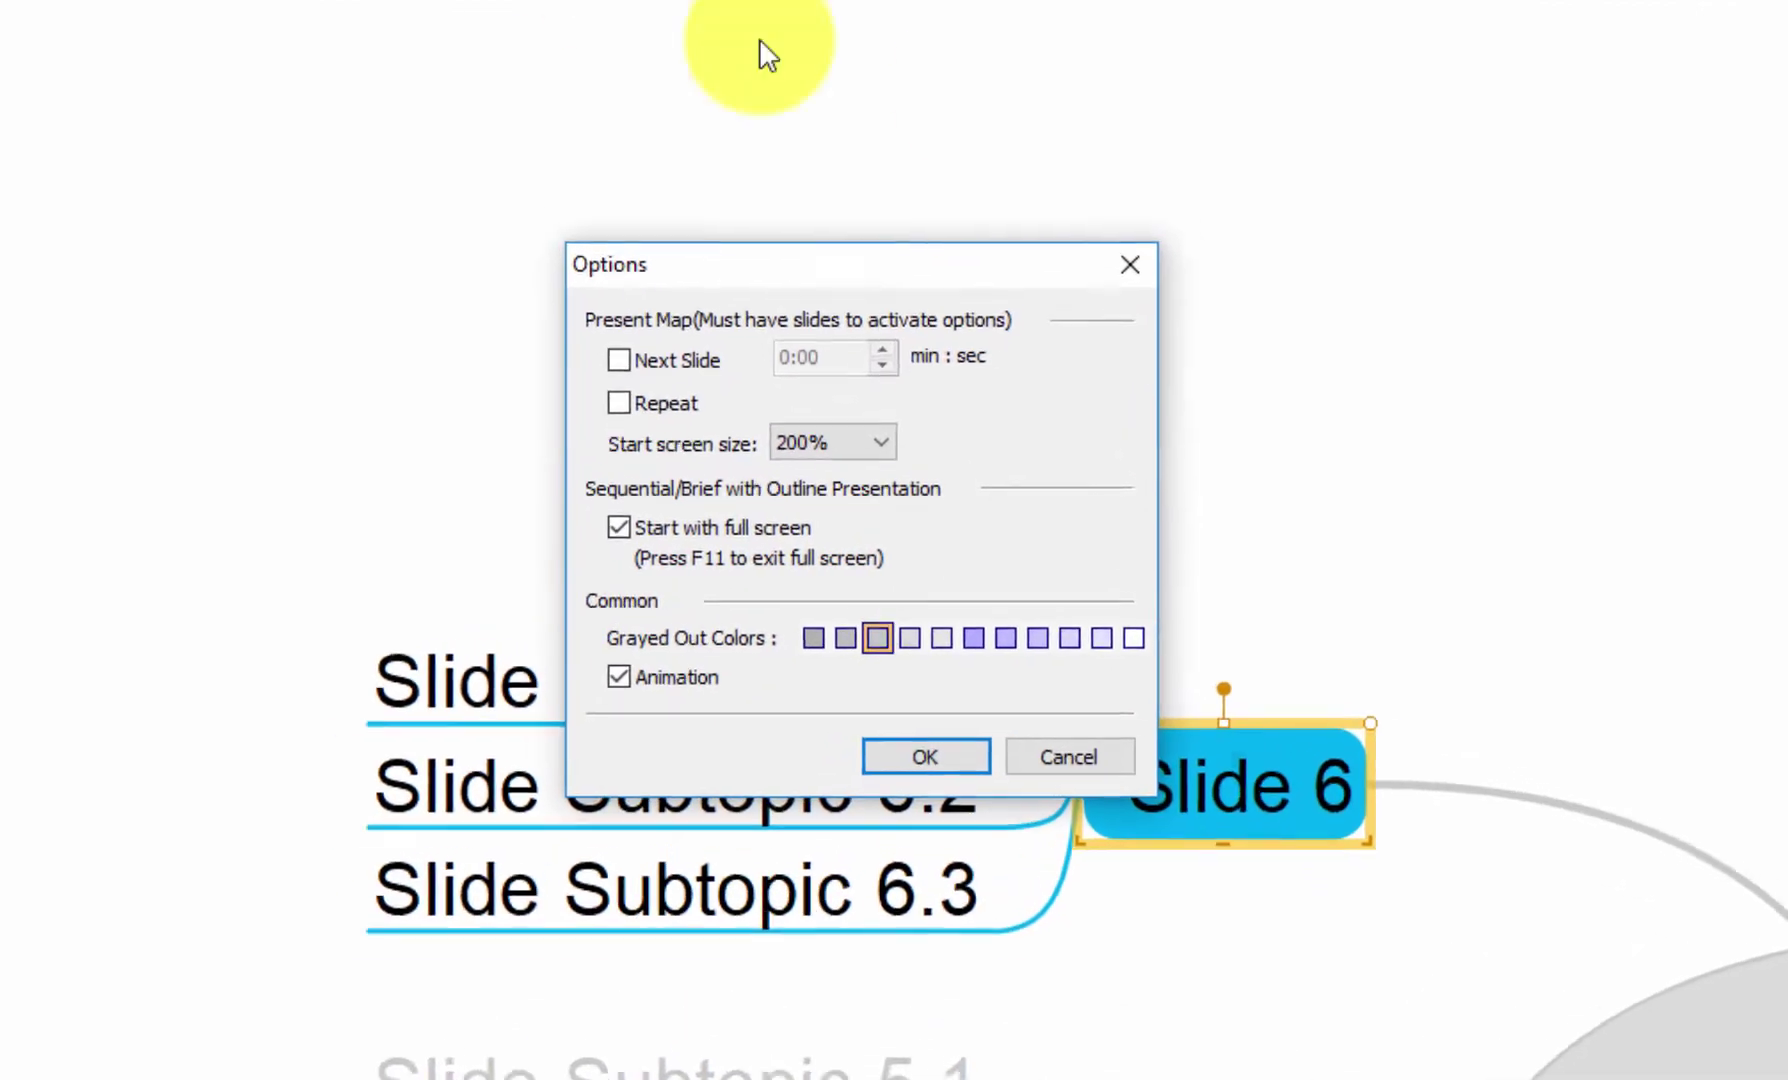